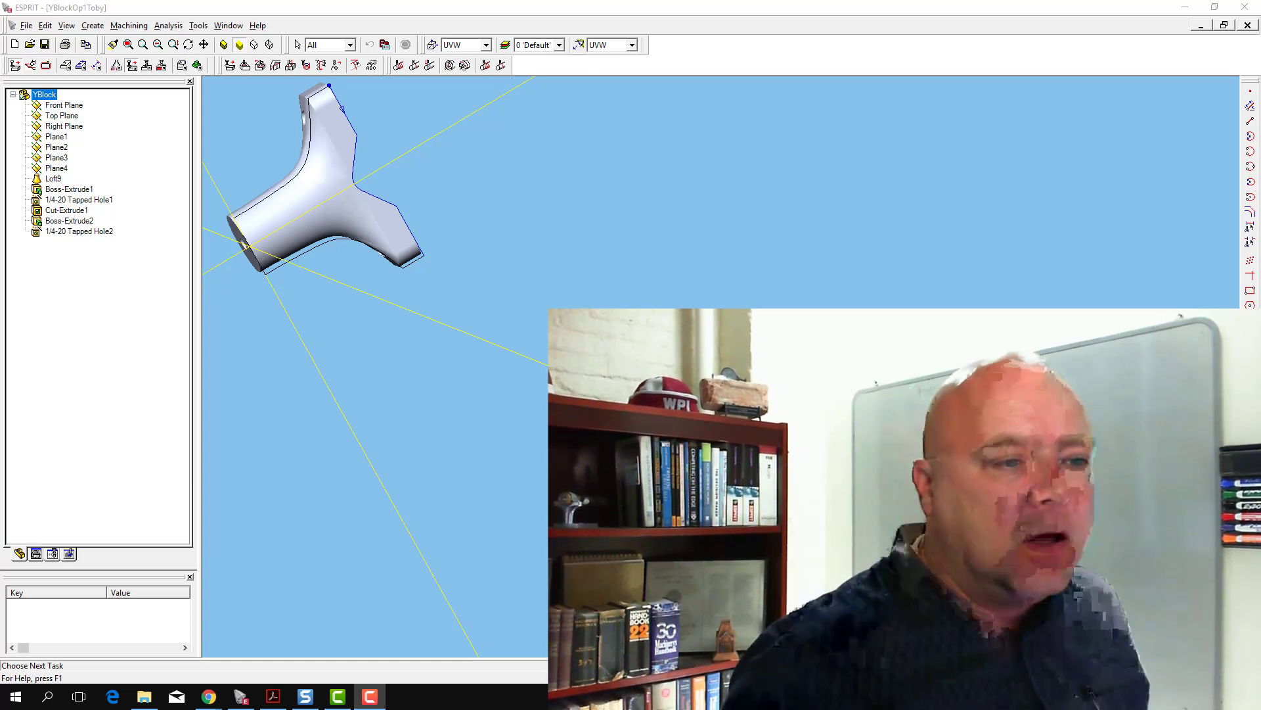
- Pick the S13 edge chain on the Y-block end and confirm it as the chain feature
{"action": "left_click", "coordinate": [337, 96]}
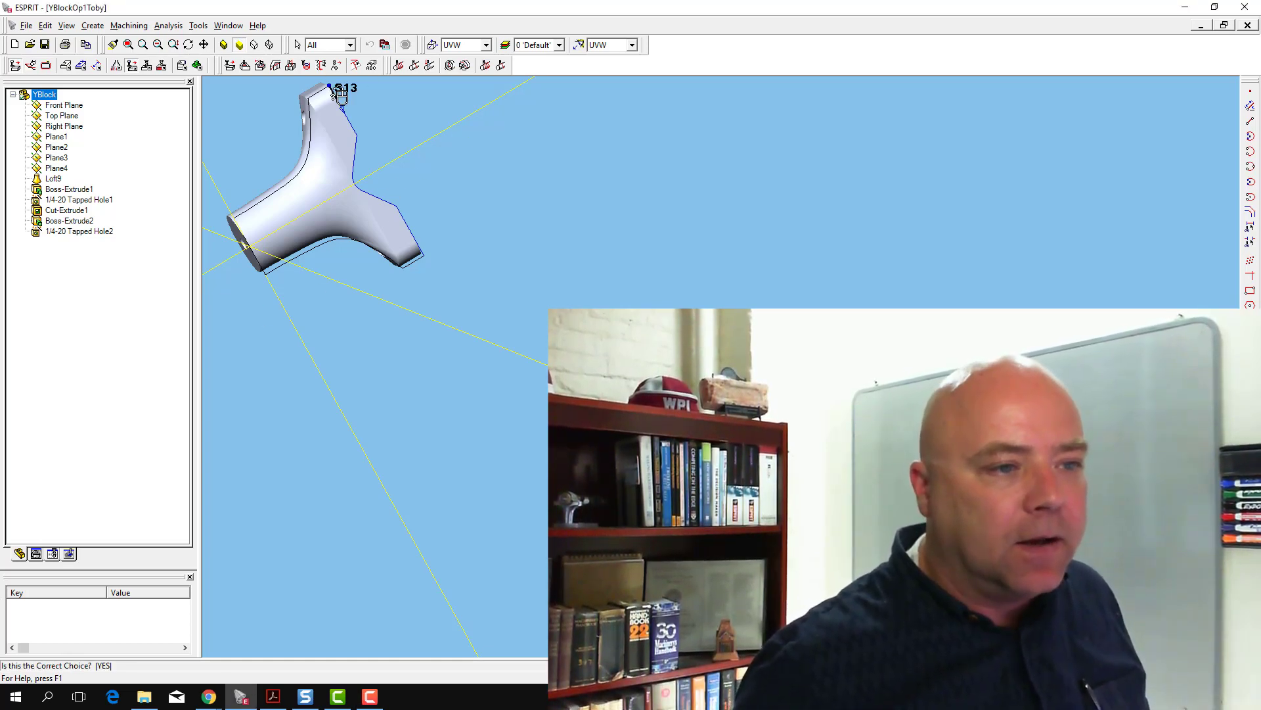
{"action": "left_click", "coordinate": [340, 95]}
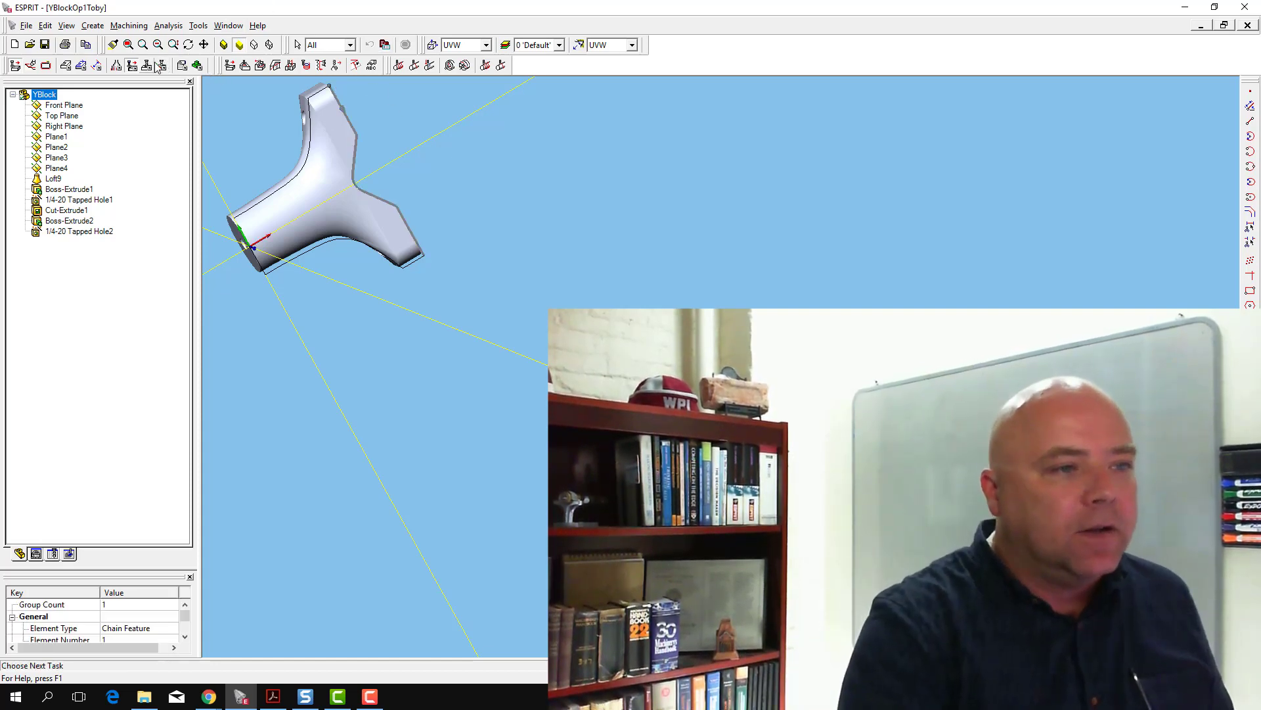
- Start a SolidMill Contouring operation on the chain, keeping the 3/8 EM end mill as the tool
{"action": "left_click", "coordinate": [261, 67]}
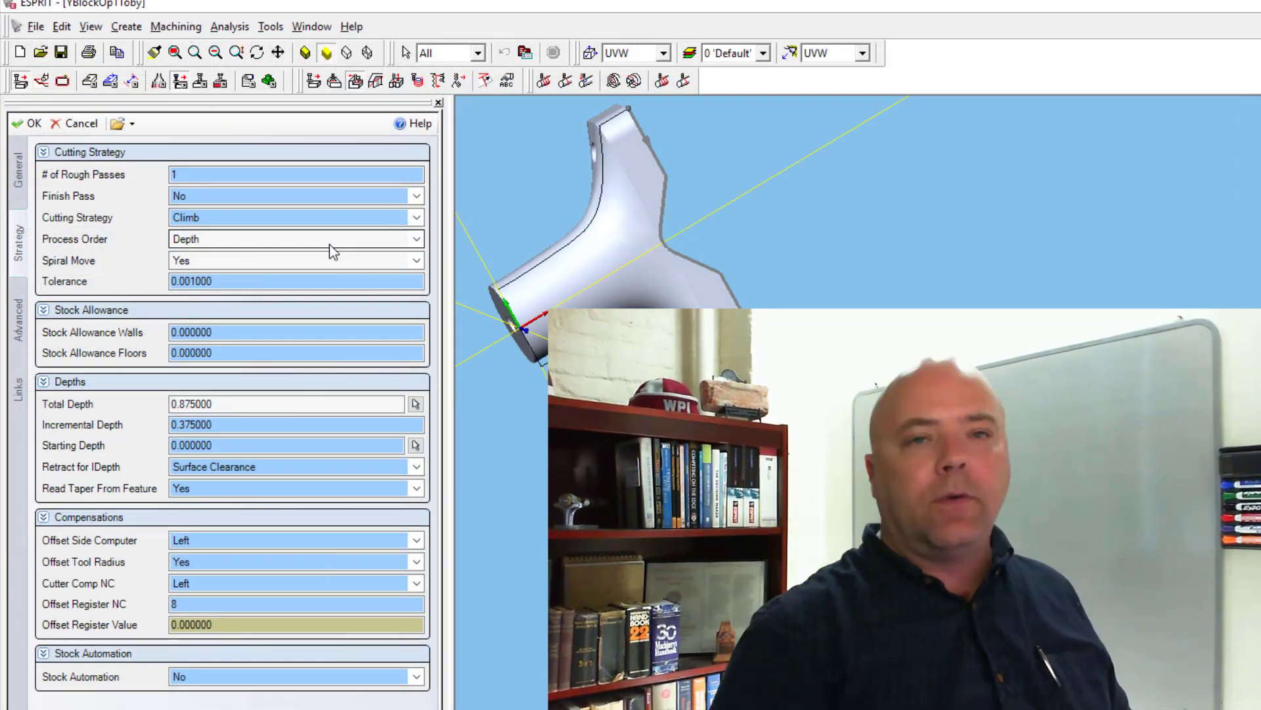
{"action": "left_click", "coordinate": [19, 168]}
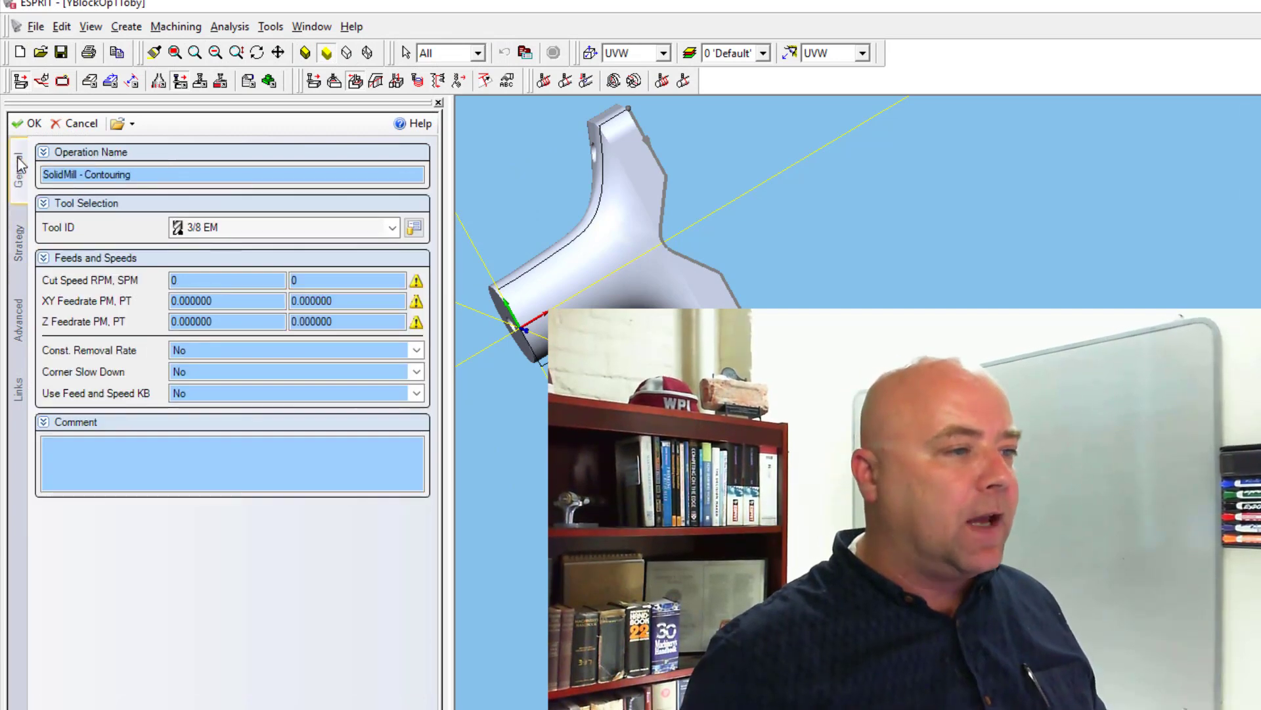
{"action": "left_click", "coordinate": [225, 231]}
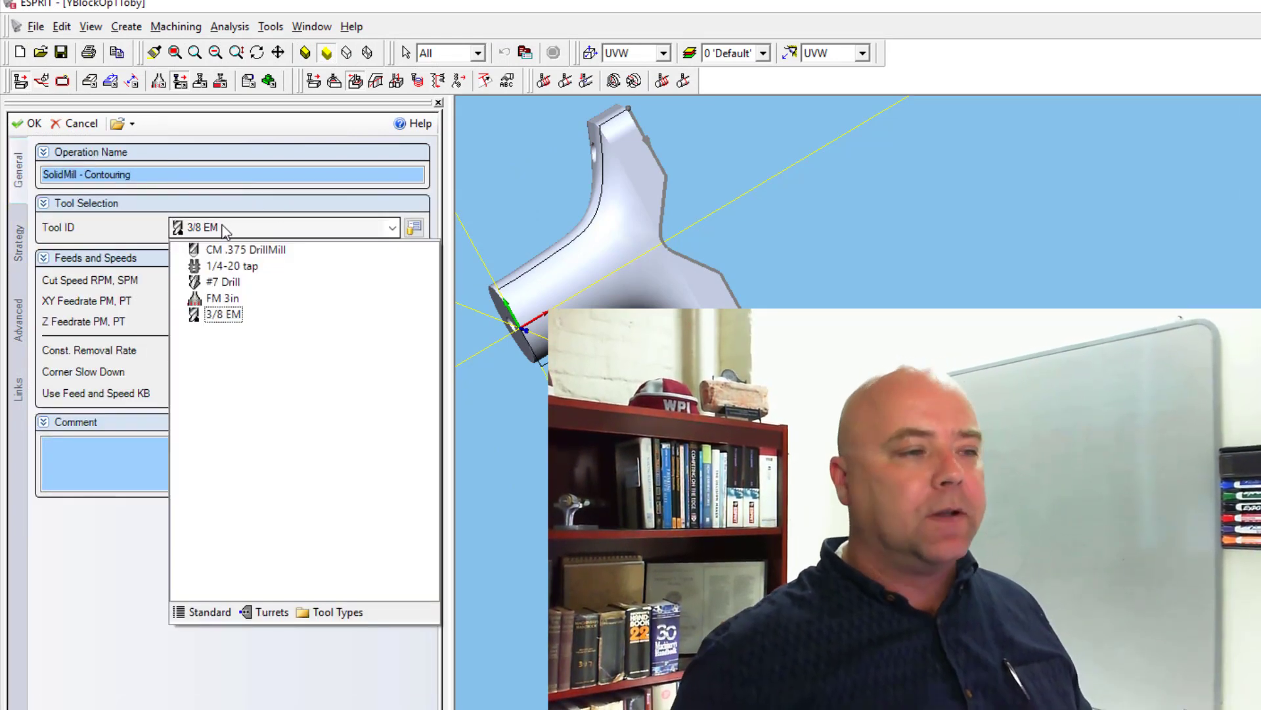
{"action": "left_click", "coordinate": [153, 242]}
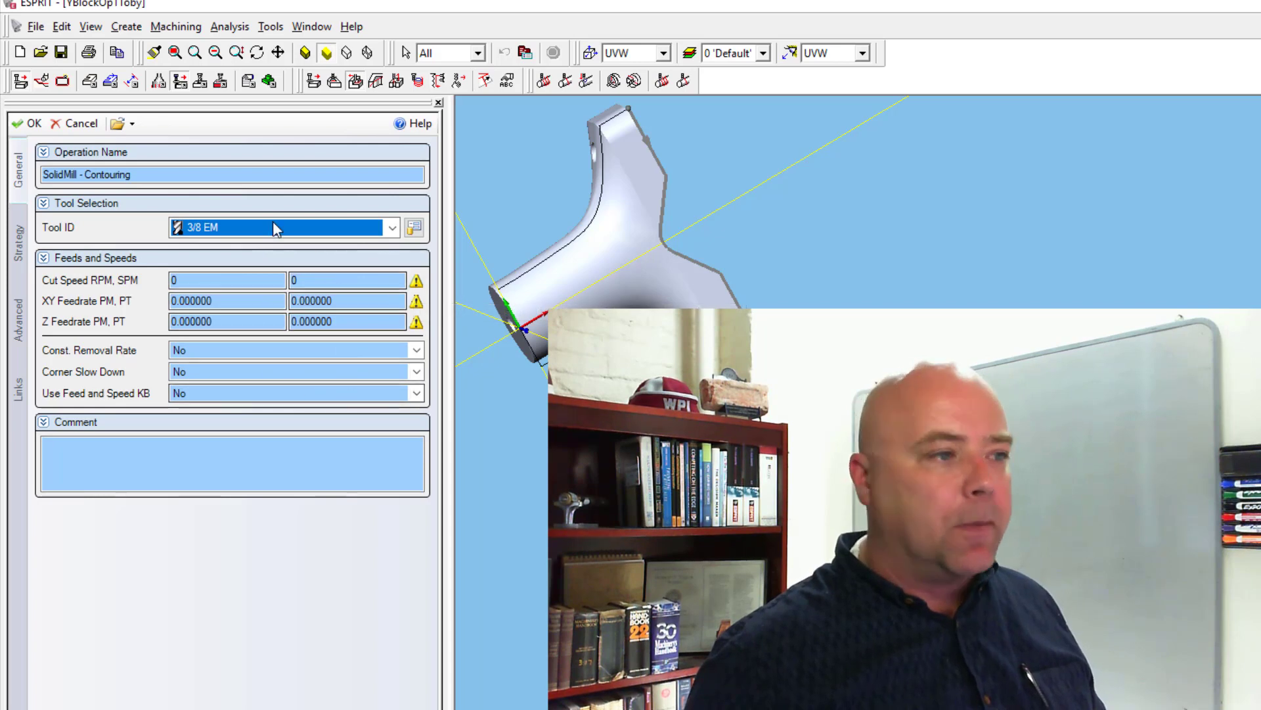
{"action": "left_click", "coordinate": [19, 243]}
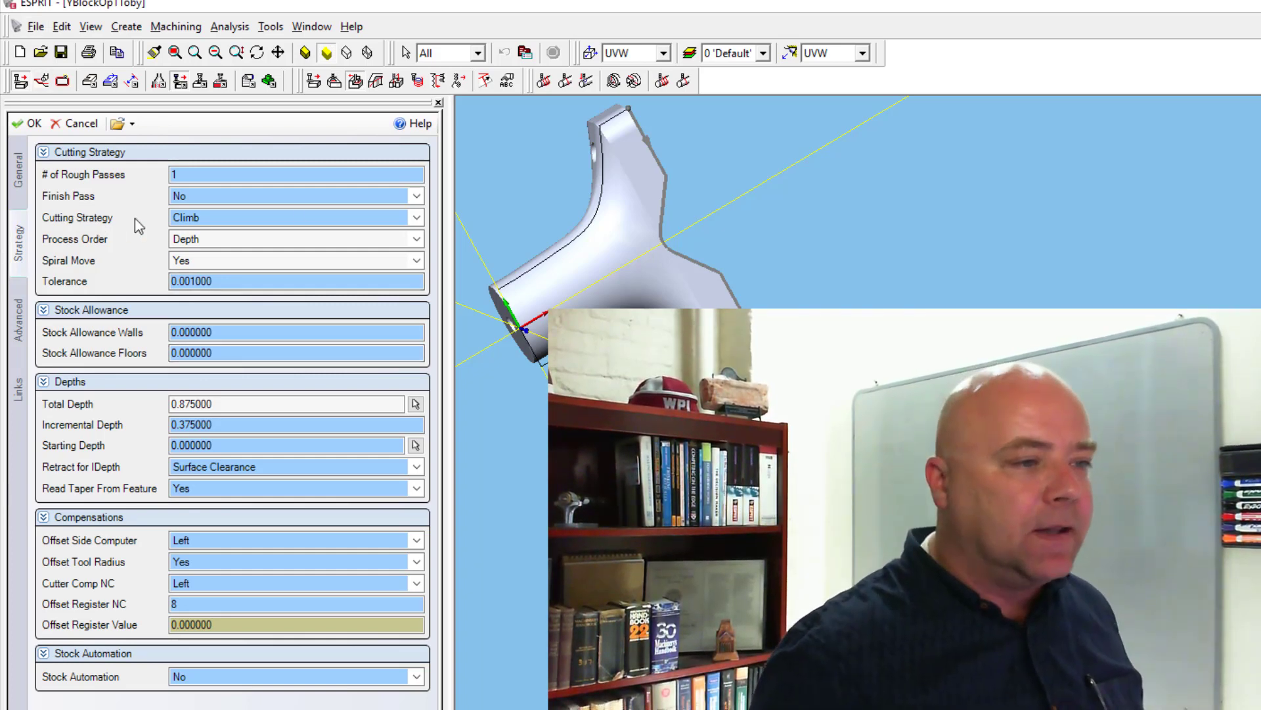
- Set the contouring strategy to 5 rough passes, Finish Pass No and Spiral Move No
{"action": "left_click", "coordinate": [200, 174]}
{"action": "type", "text": "5"}
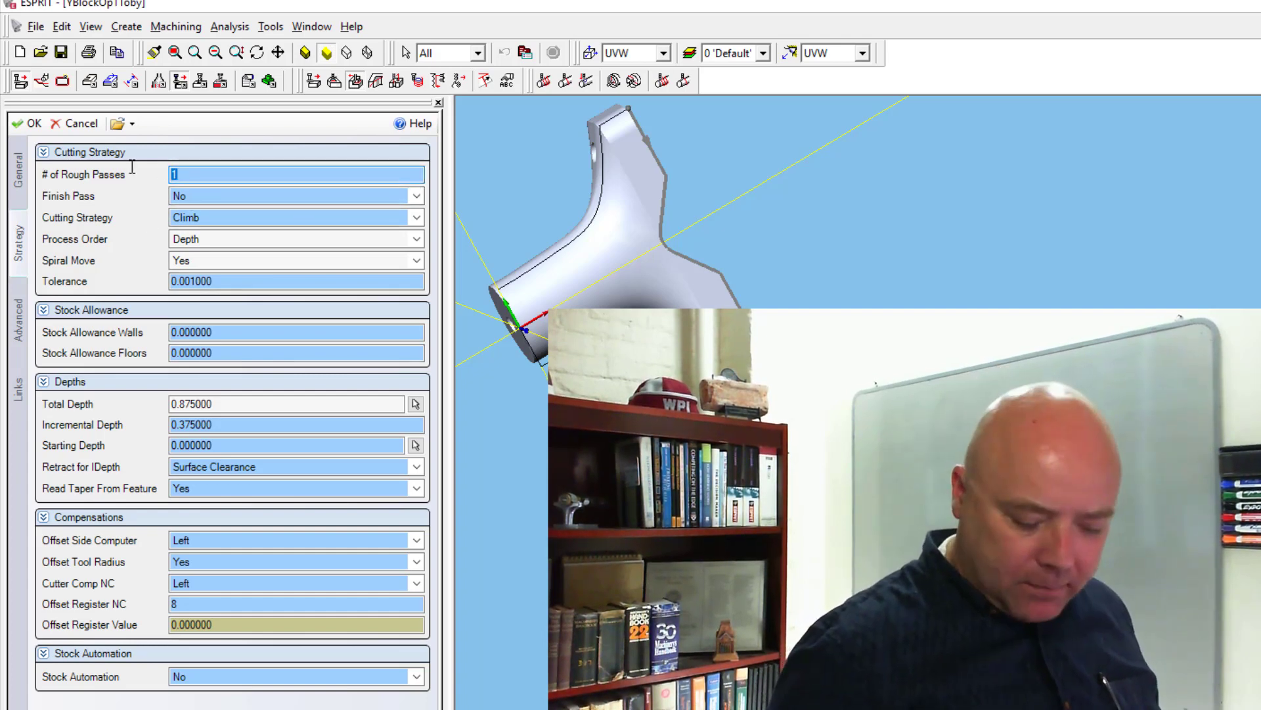
{"action": "left_click", "coordinate": [243, 190]}
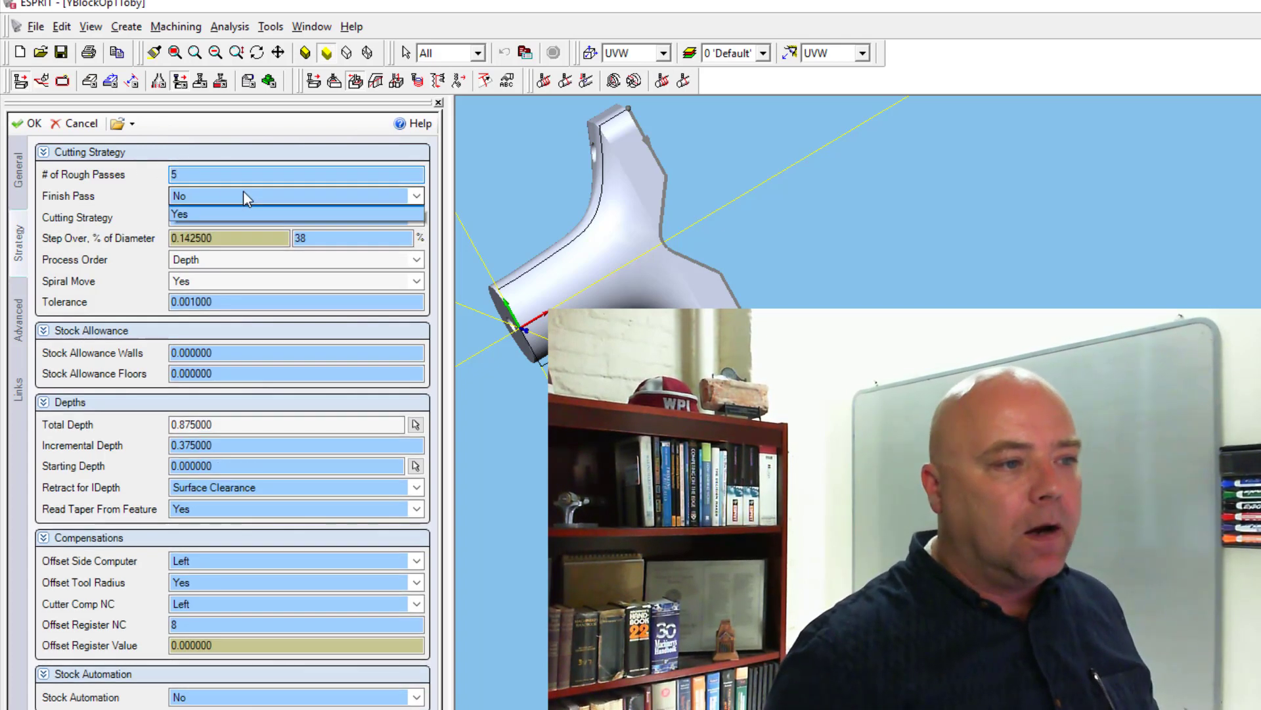
{"action": "left_click", "coordinate": [230, 195]}
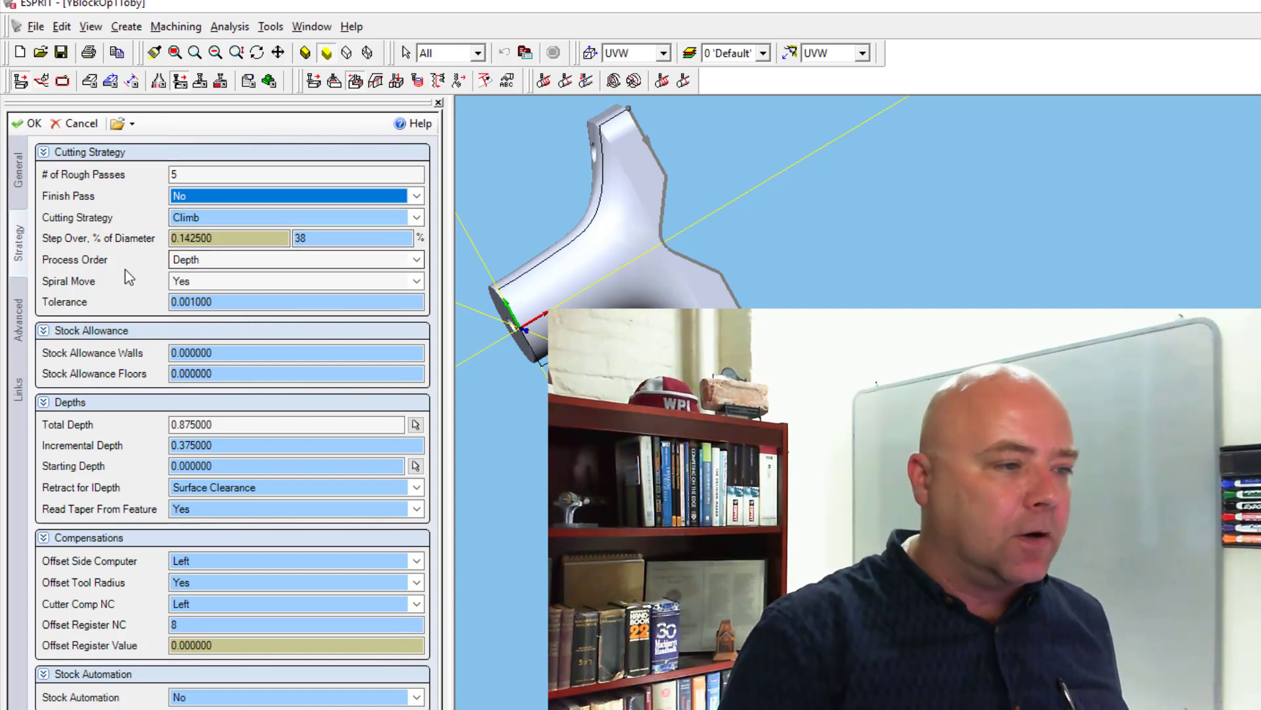
{"action": "left_click", "coordinate": [207, 284]}
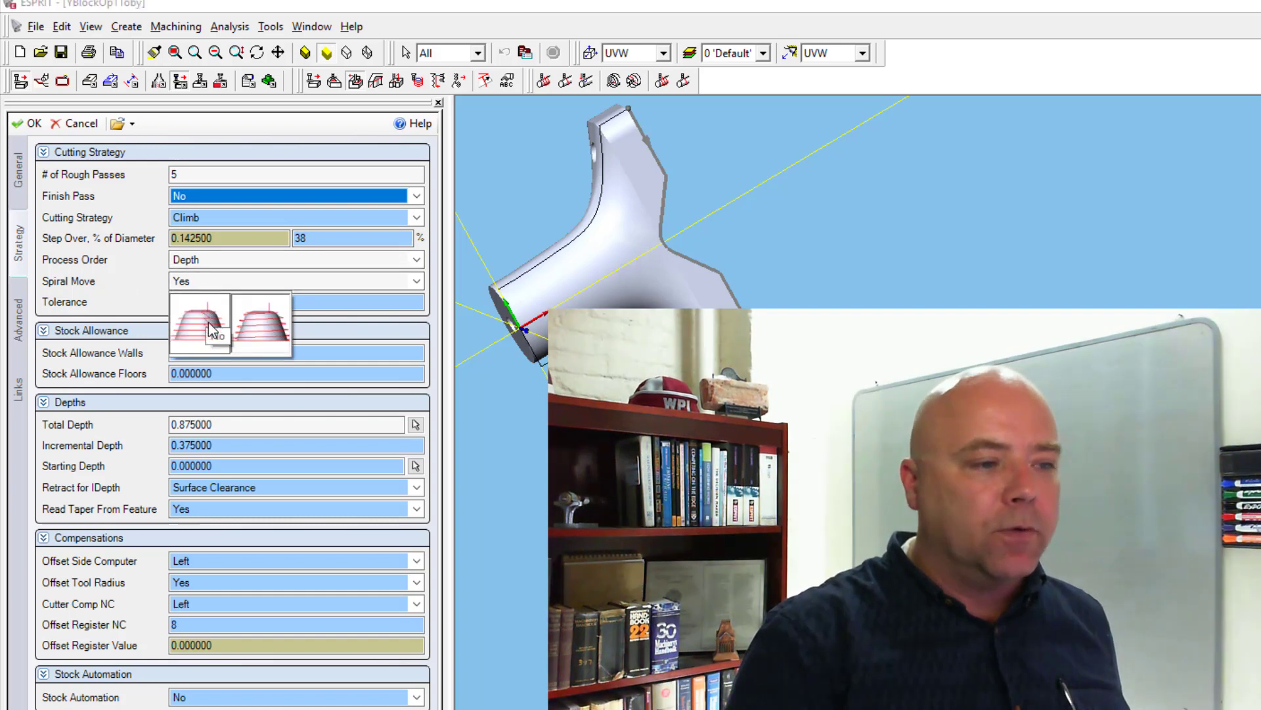
{"action": "left_click", "coordinate": [209, 323]}
{"action": "left_click", "coordinate": [140, 301]}
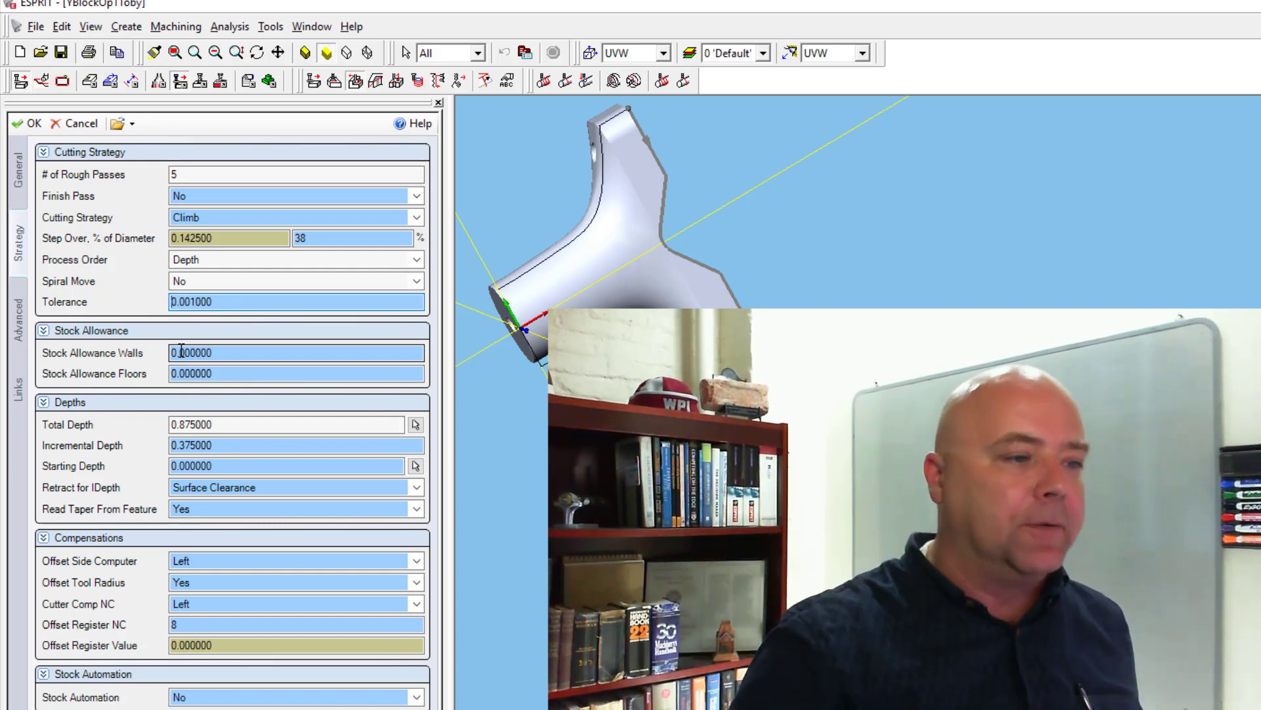
{"action": "left_click", "coordinate": [210, 425]}
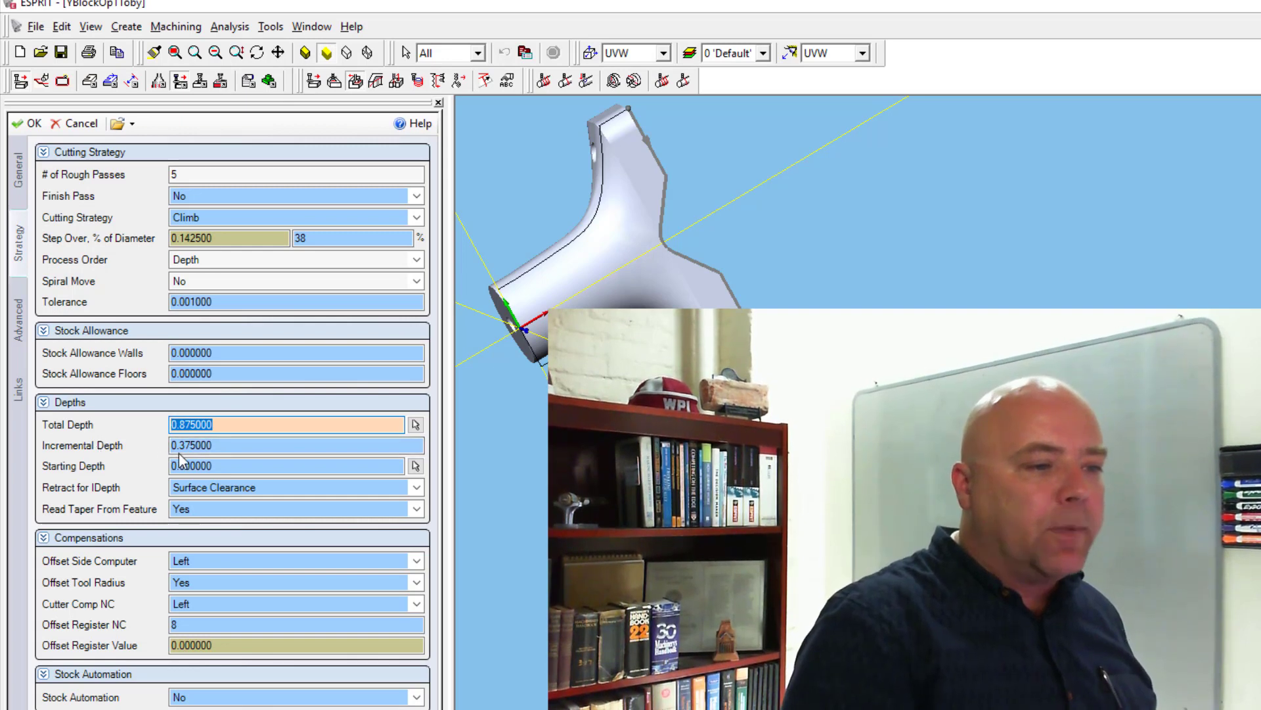
{"action": "left_click", "coordinate": [212, 446]}
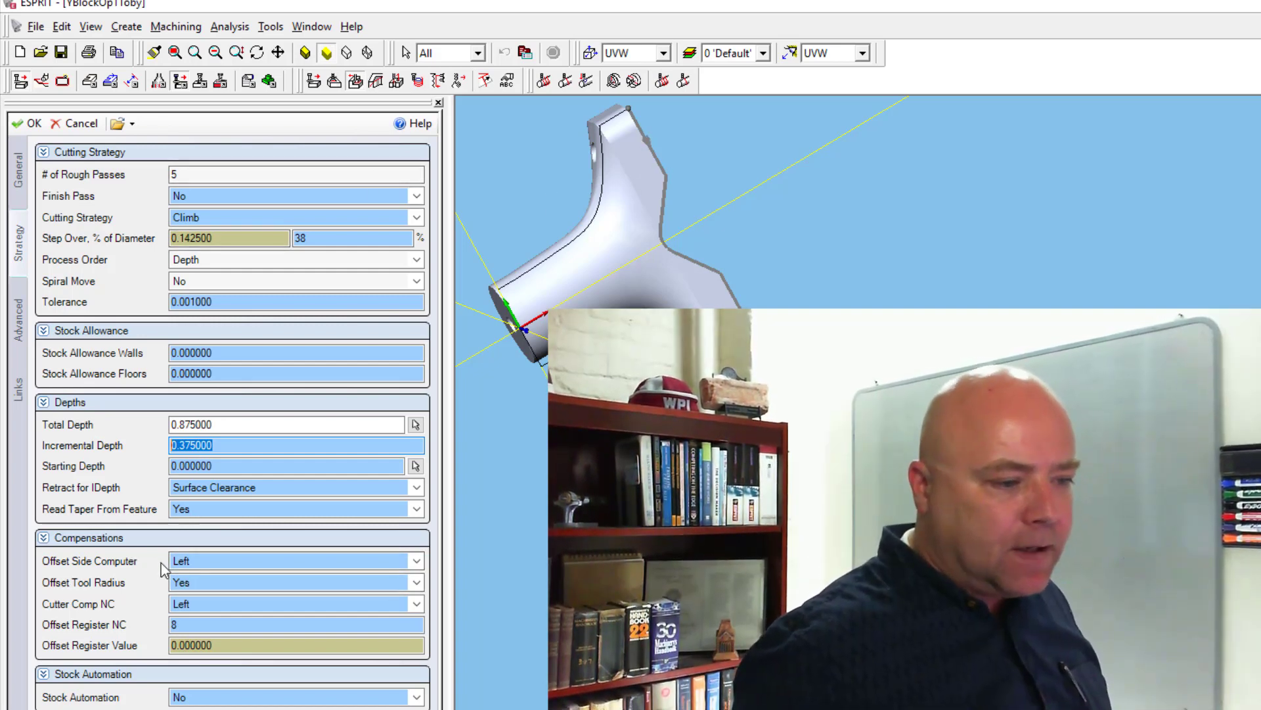
- Set Cutter Comp NC to Off and Stock Automation to Trim, then return to General settings
{"action": "left_click", "coordinate": [202, 603]}
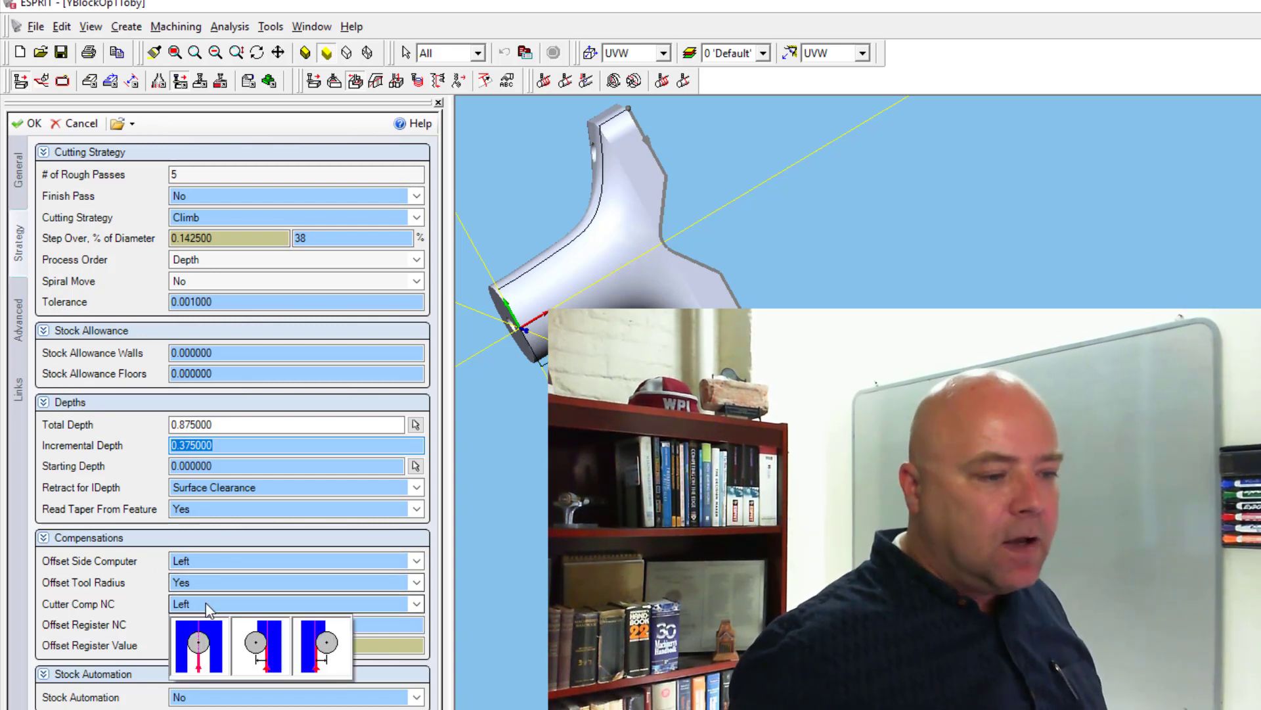
{"action": "left_click", "coordinate": [204, 641]}
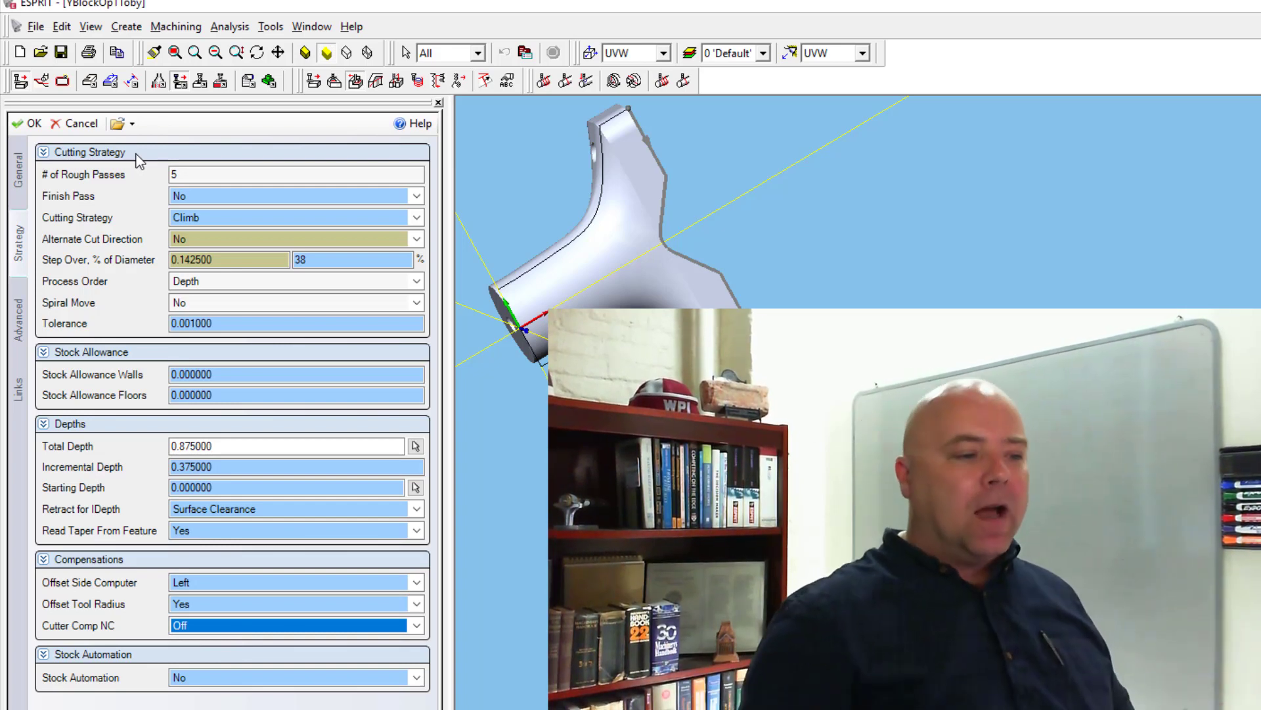
{"action": "left_click", "coordinate": [222, 686]}
{"action": "left_click", "coordinate": [280, 703]}
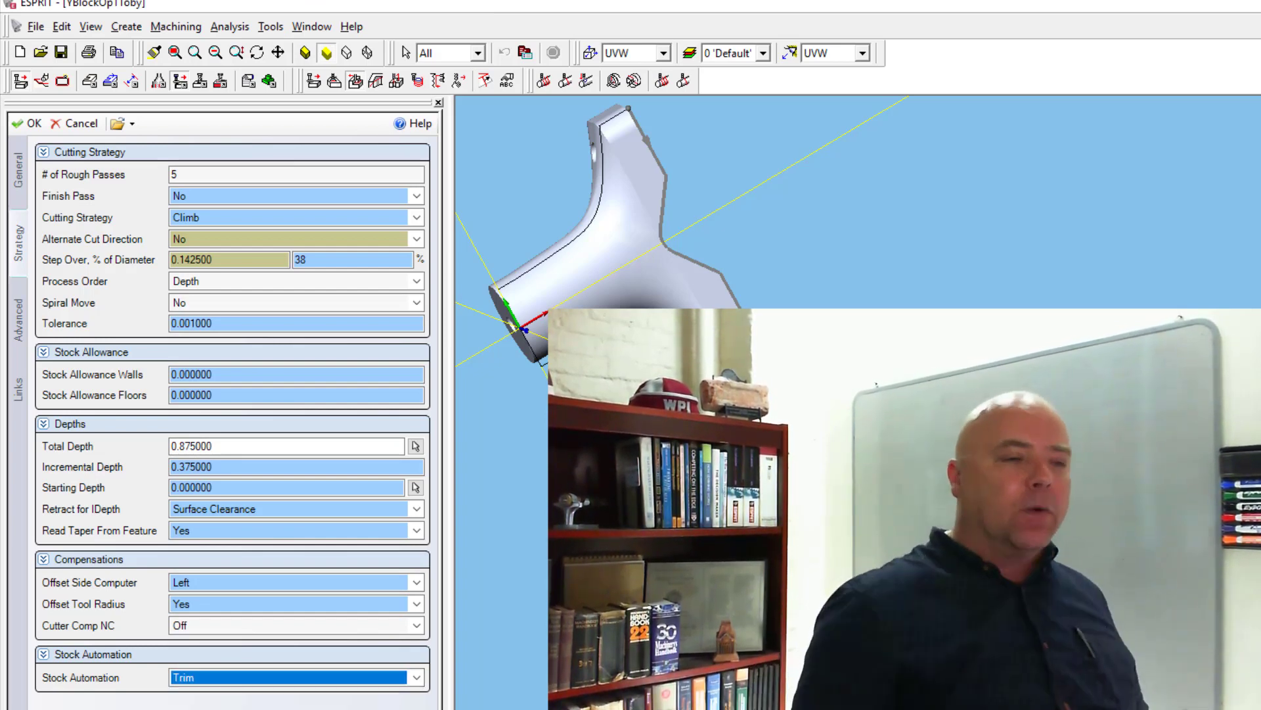
{"action": "left_click", "coordinate": [113, 165]}
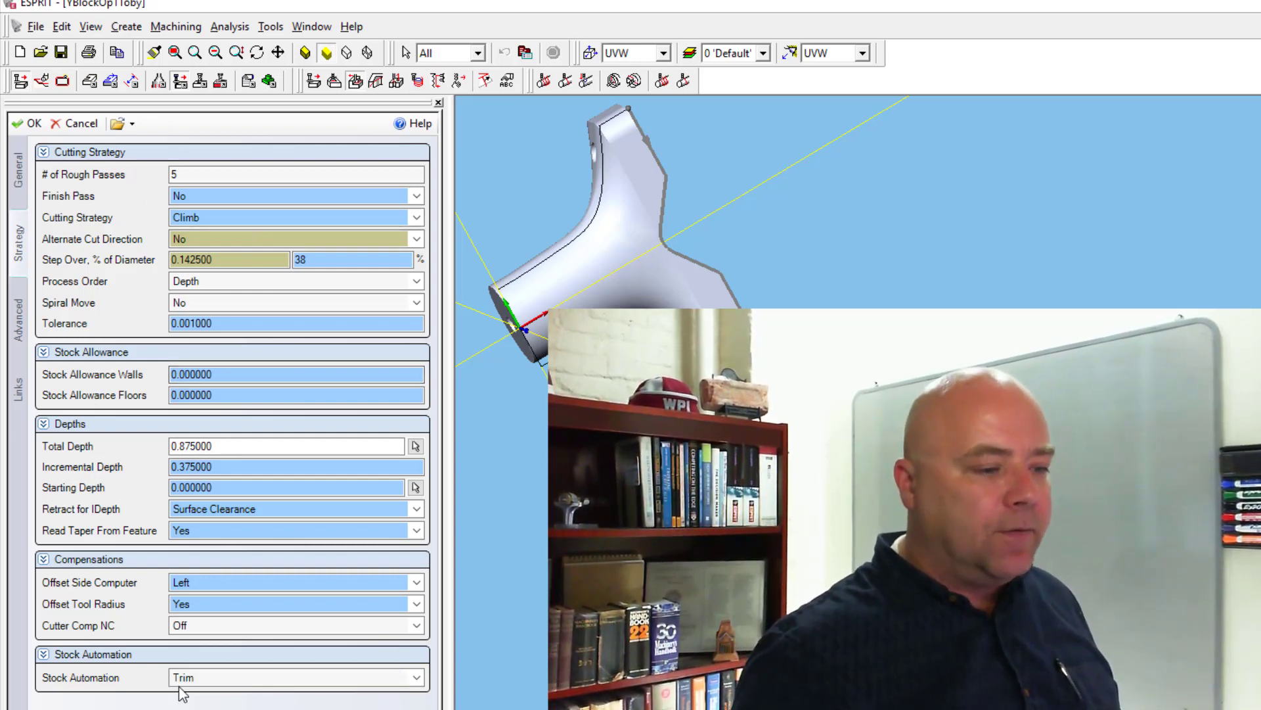
{"action": "left_click", "coordinate": [24, 169]}
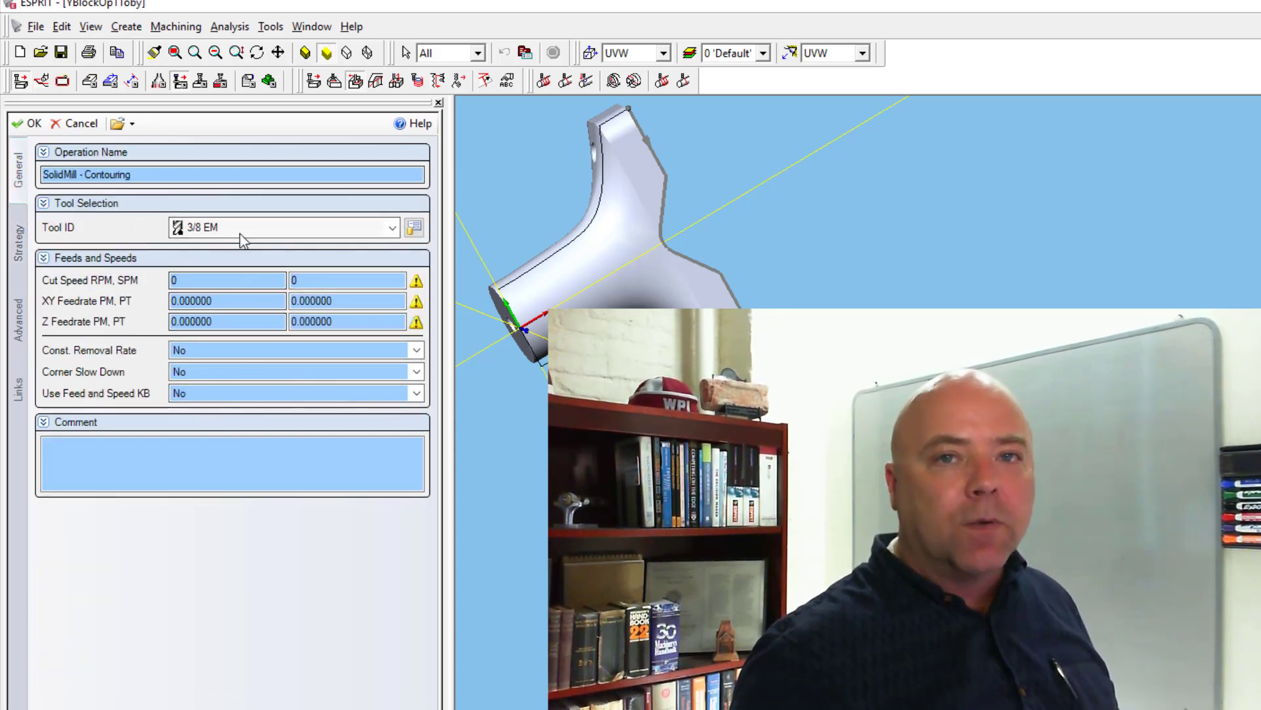
- Keep the Clearance return plane, Down Then Over entry and Over Then Up exit, and accept the operation
{"action": "left_click", "coordinate": [20, 328]}
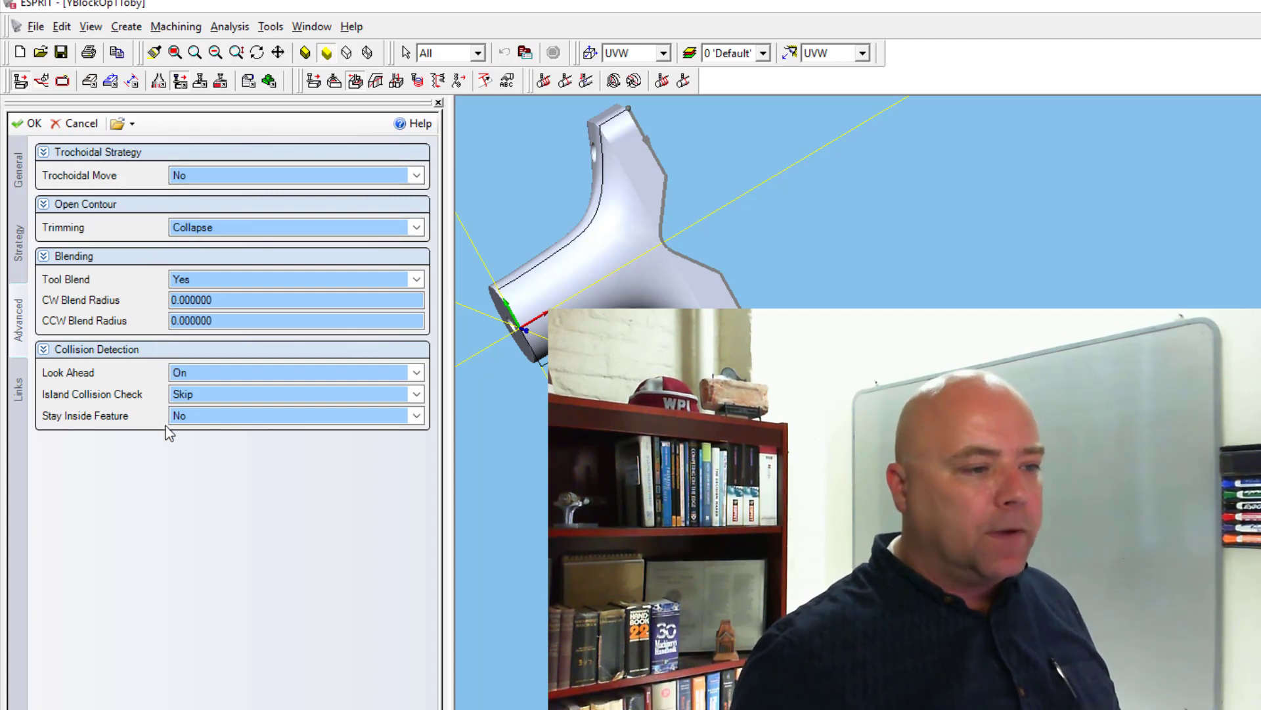
{"action": "left_click", "coordinate": [19, 391]}
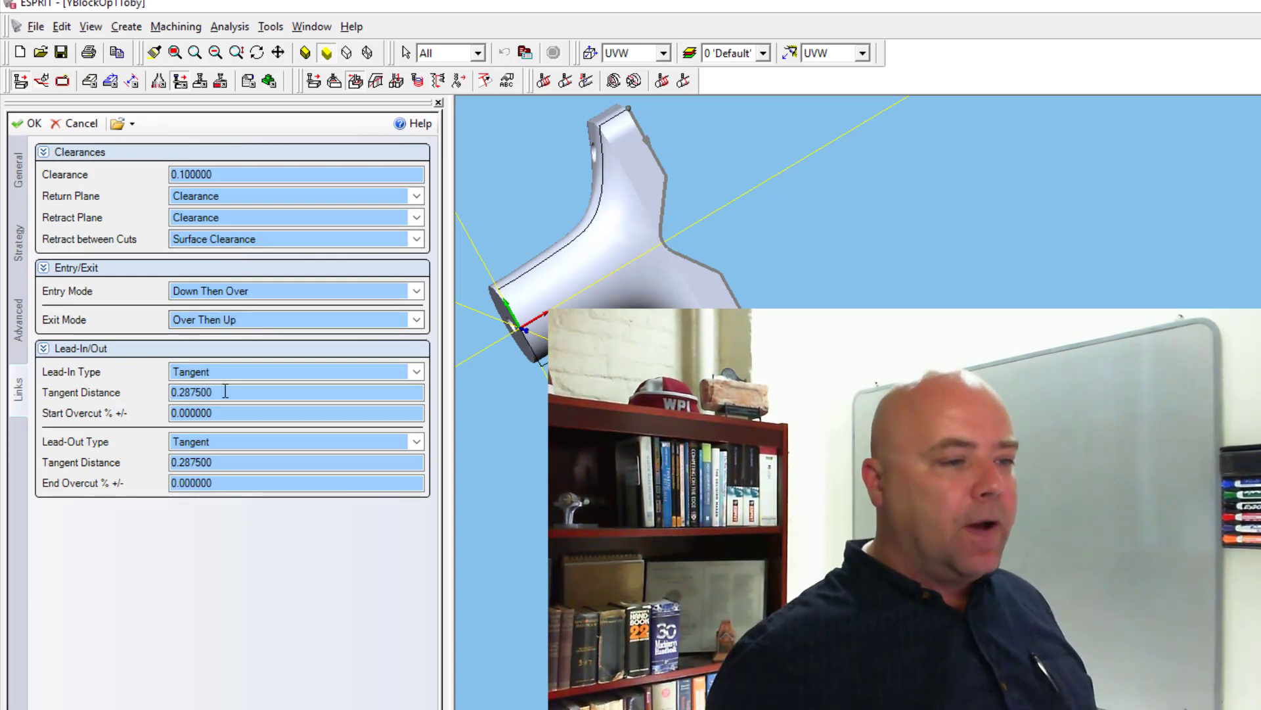
{"action": "left_click", "coordinate": [222, 198]}
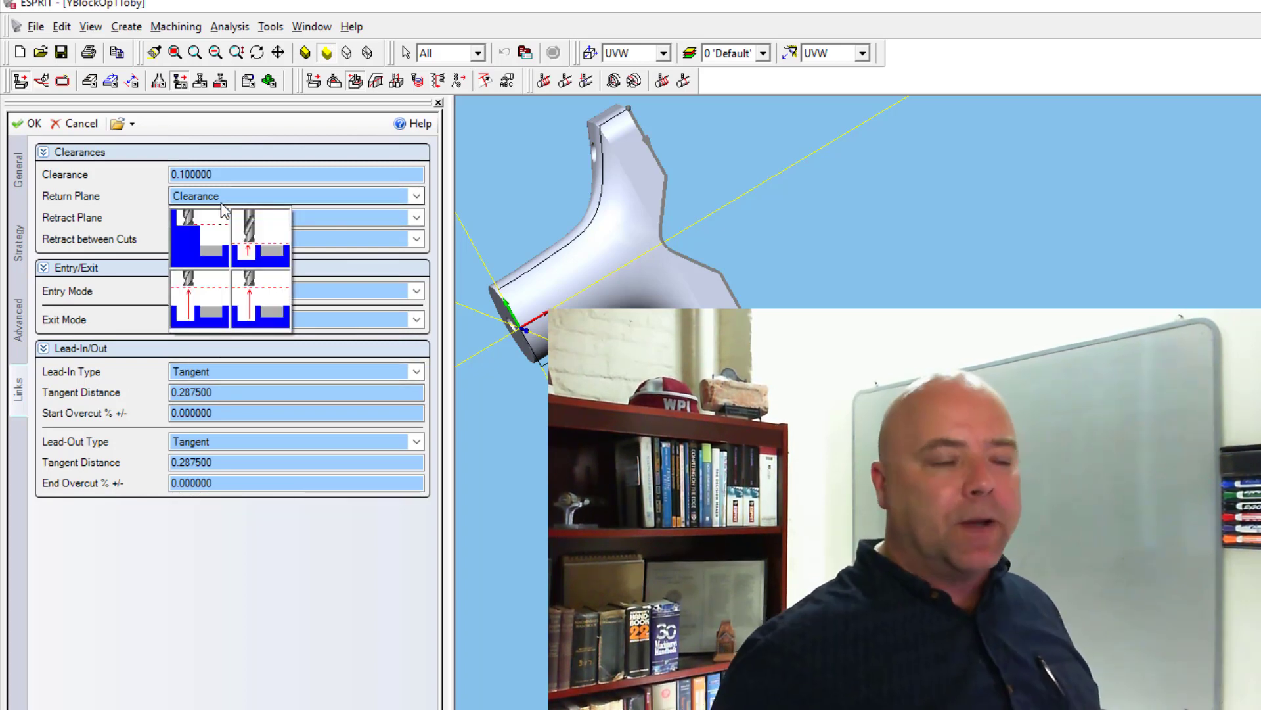
{"action": "left_click", "coordinate": [27, 124]}
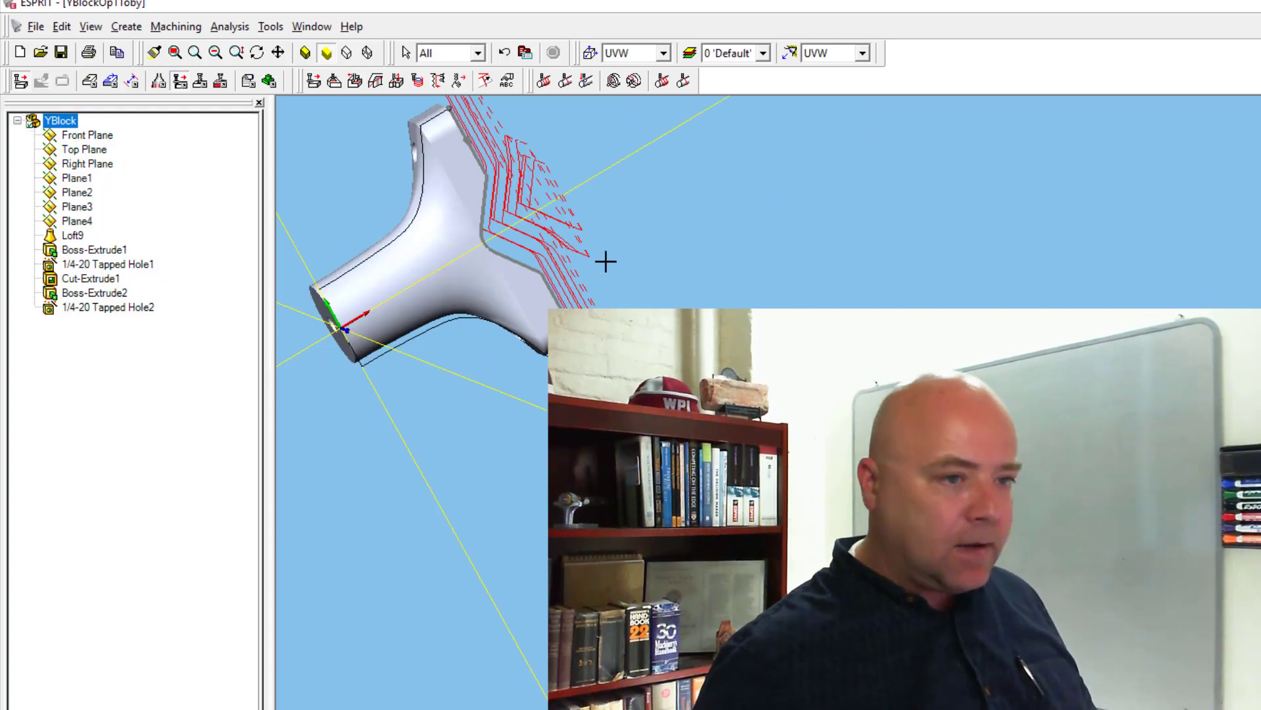
- Run the machining simulation of the contour toolpath, then stop it and lower the playback speed
{"action": "scroll", "coordinate": [519, 279], "scroll_direction": "down", "scroll_amount": 3}
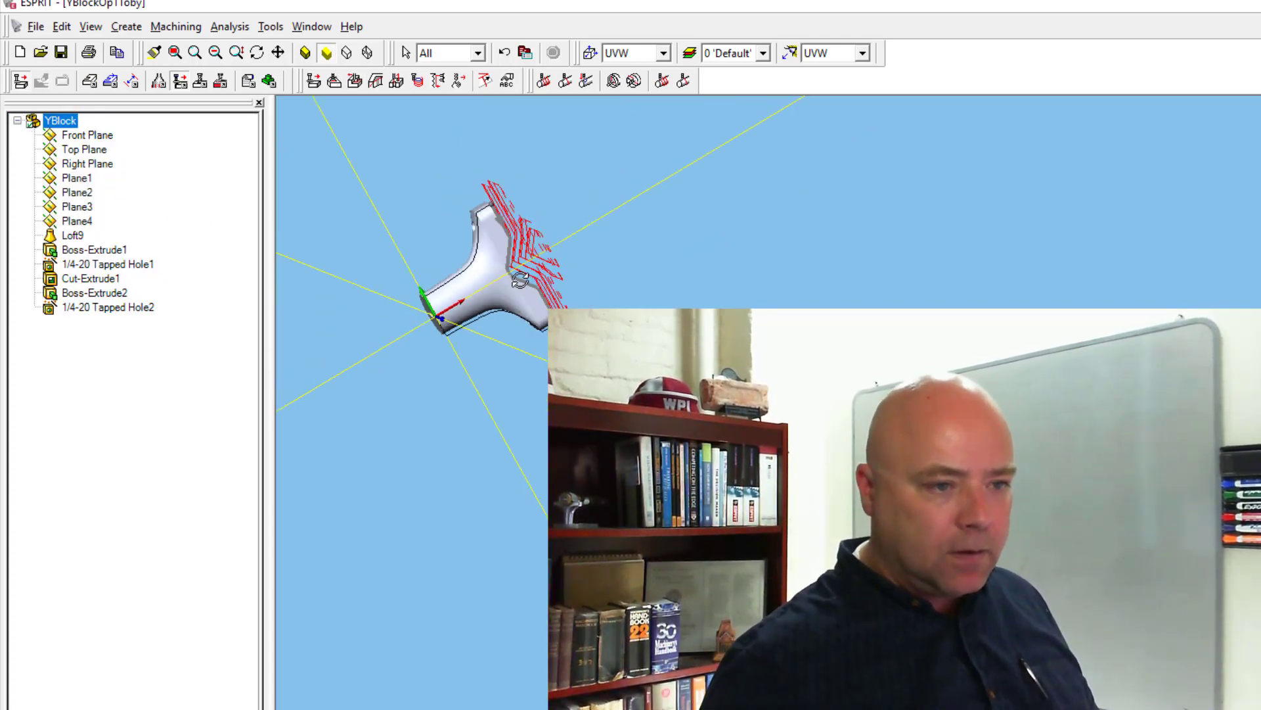
{"action": "middle_click_drag", "start_coordinate": [519, 279], "coordinate": [513, 258]}
{"action": "scroll", "coordinate": [549, 257], "scroll_direction": "up", "scroll_amount": 4}
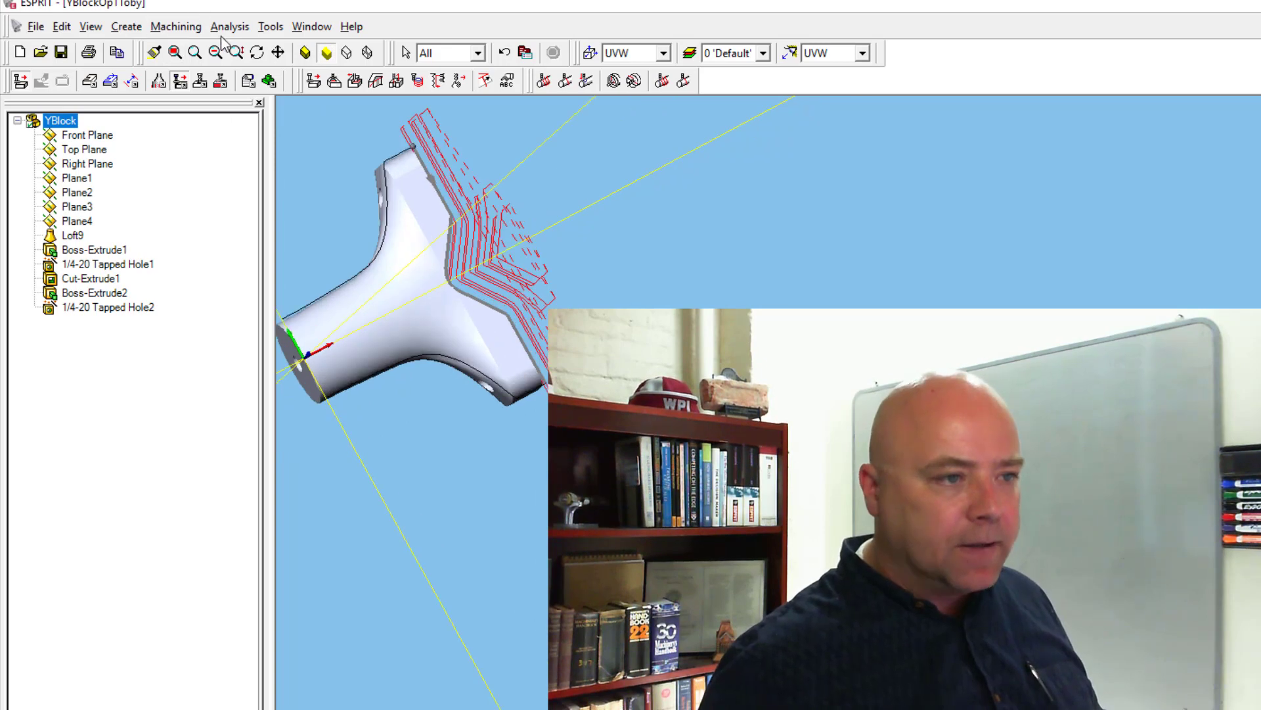
{"action": "left_click", "coordinate": [269, 80]}
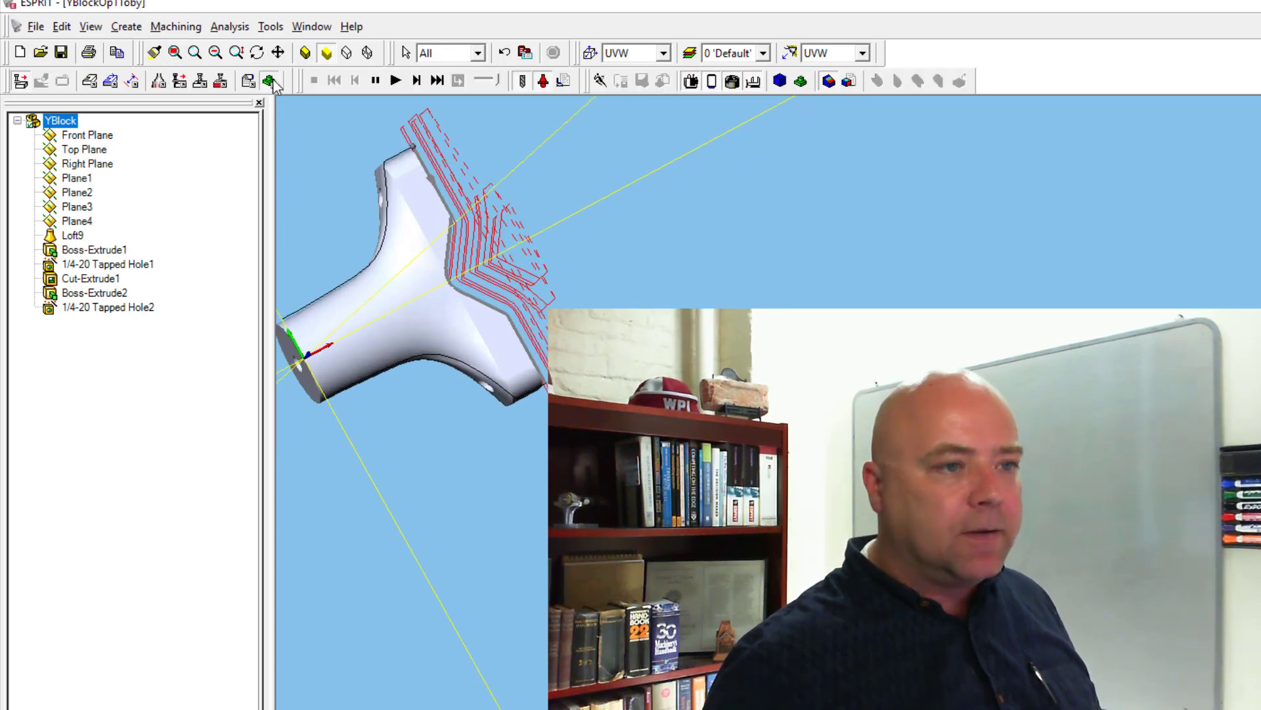
{"action": "left_click", "coordinate": [395, 80]}
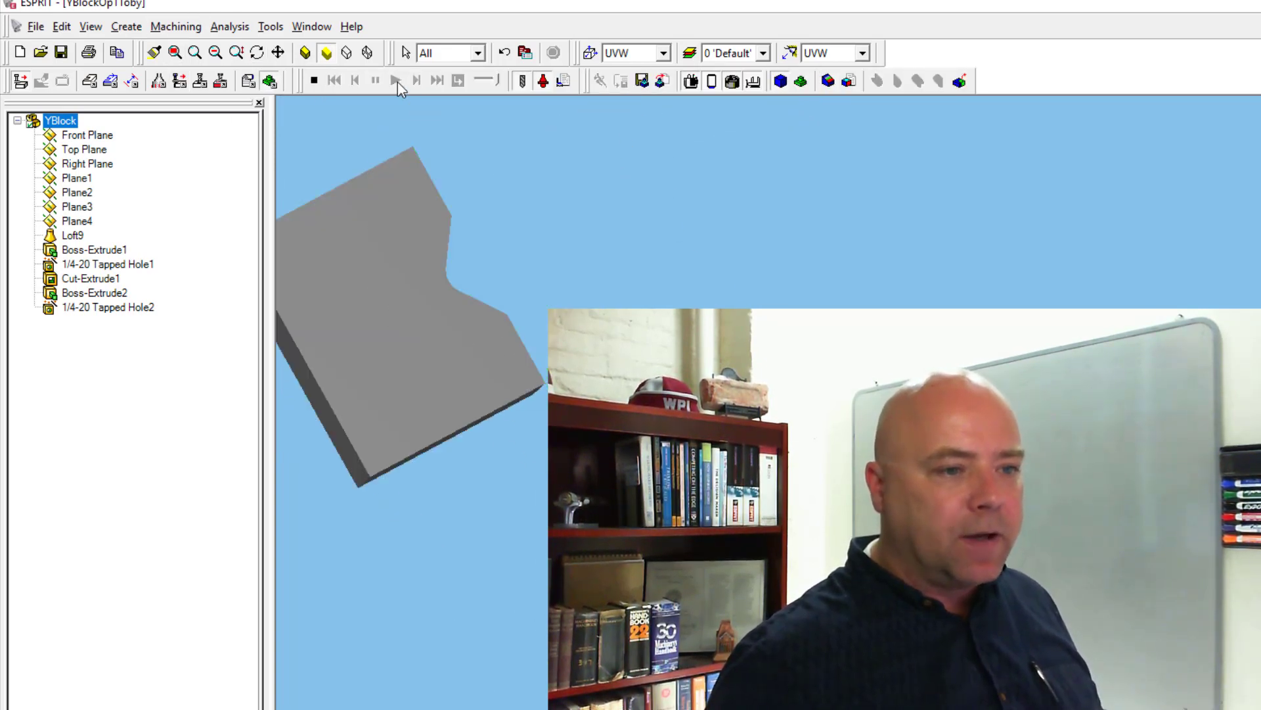
{"action": "left_click", "coordinate": [314, 81]}
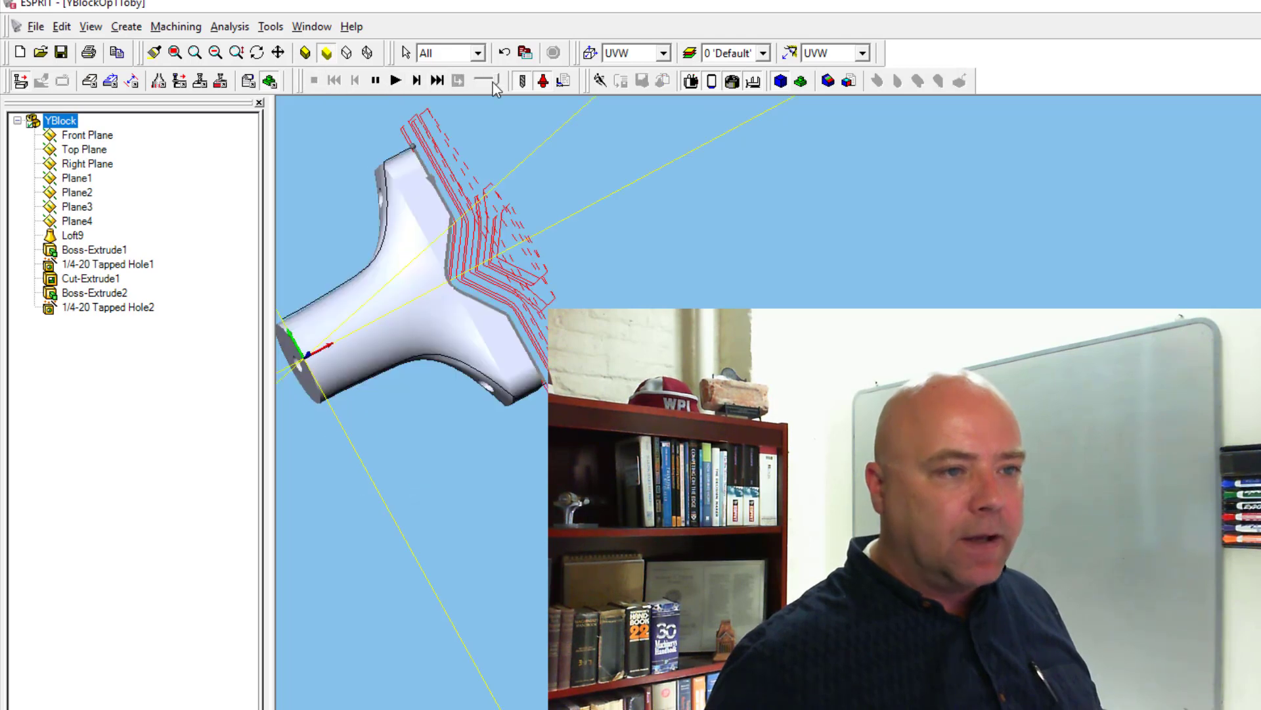
{"action": "left_click_drag", "start_coordinate": [495, 82], "coordinate": [485, 84]}
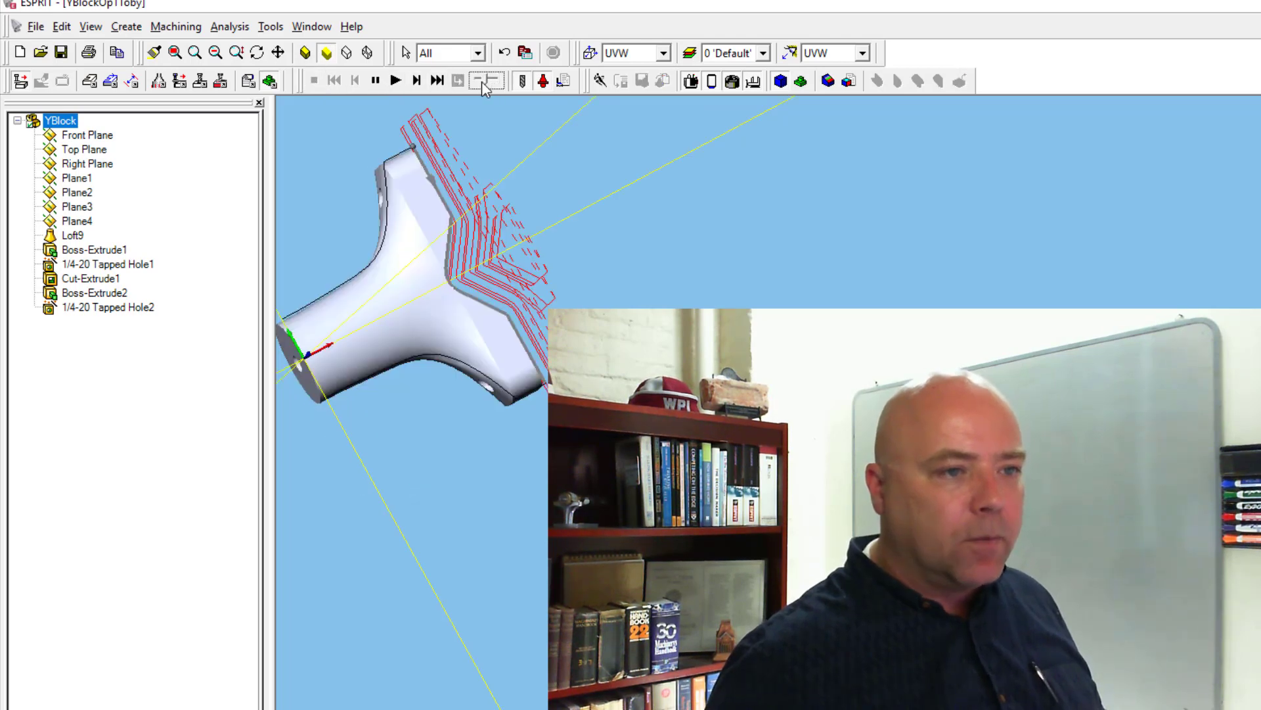
- Replay the simulation with the tool holder hidden, viewing the green cut along the notch
{"action": "left_click", "coordinate": [396, 80]}
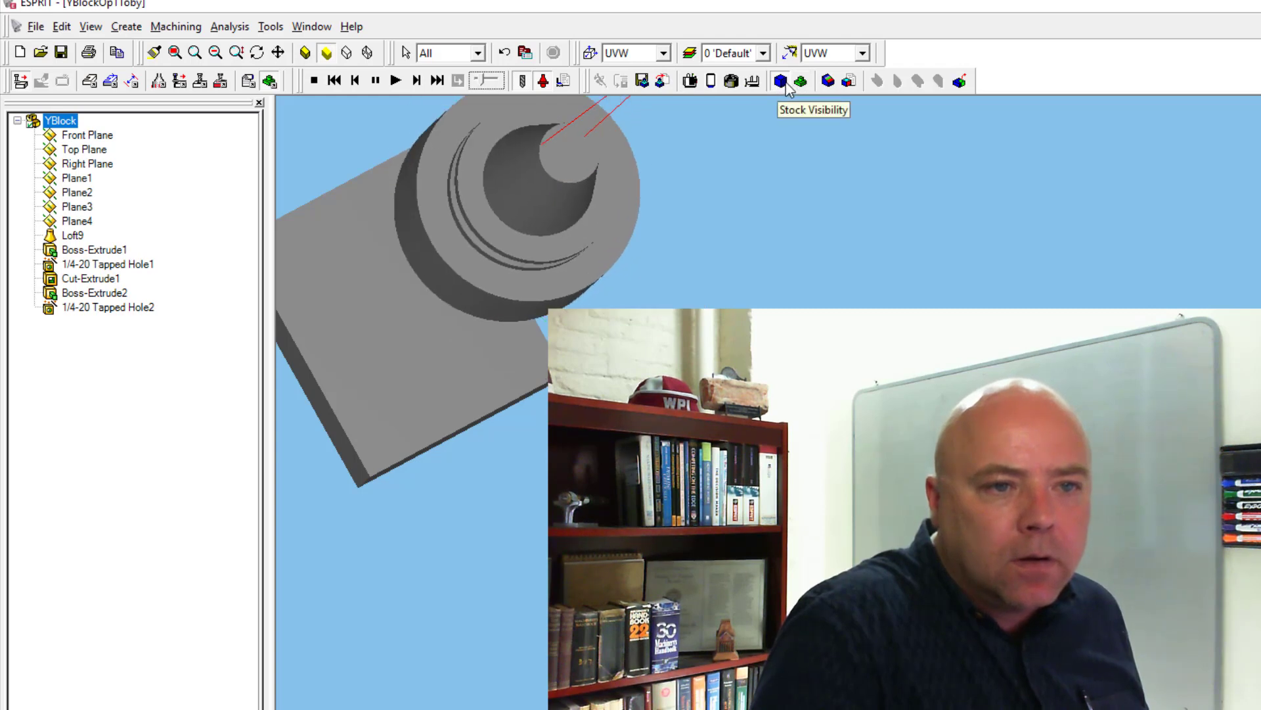
{"action": "left_click", "coordinate": [545, 82]}
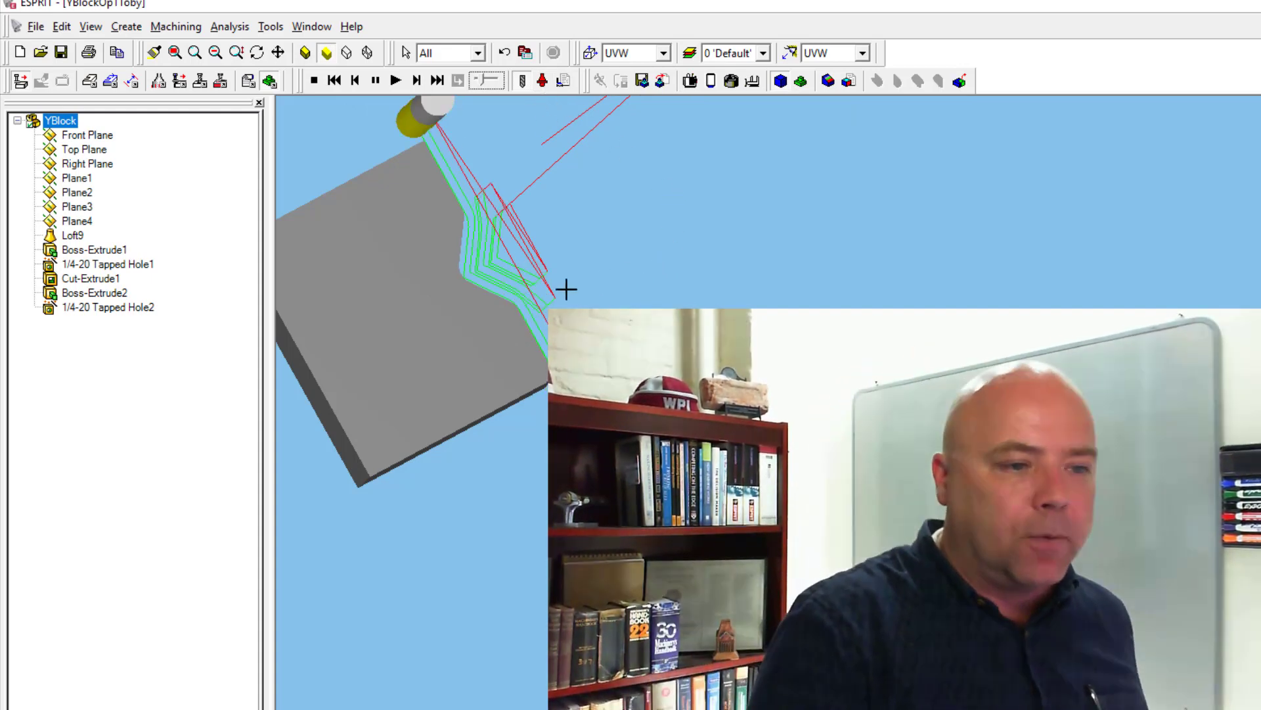
{"action": "scroll", "coordinate": [486, 268], "scroll_direction": "down", "scroll_amount": 3}
{"action": "scroll", "coordinate": [506, 265], "scroll_direction": "up", "scroll_amount": 3}
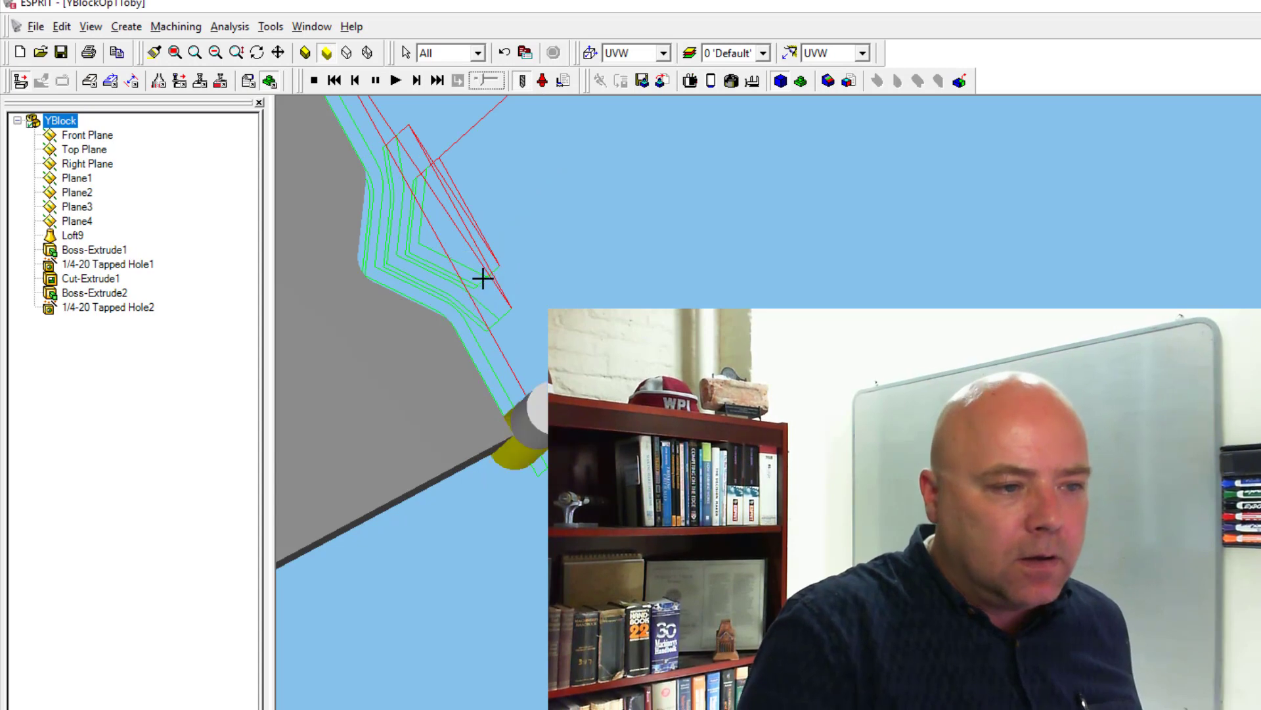
{"action": "scroll", "coordinate": [482, 278], "scroll_direction": "up", "scroll_amount": 2}
{"action": "middle_click_drag", "start_coordinate": [423, 308], "coordinate": [450, 298]}
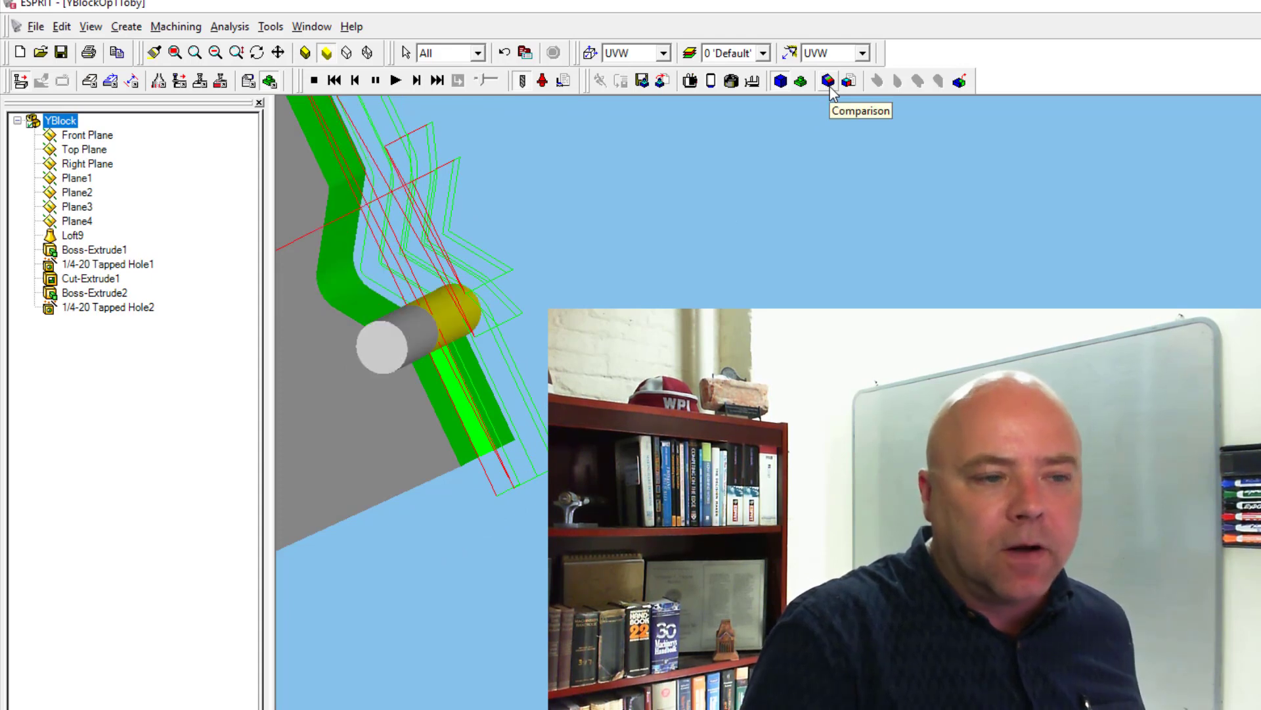
- Color the stock by deviation from the target part and turn the view to show the whole block
{"action": "left_click", "coordinate": [828, 84]}
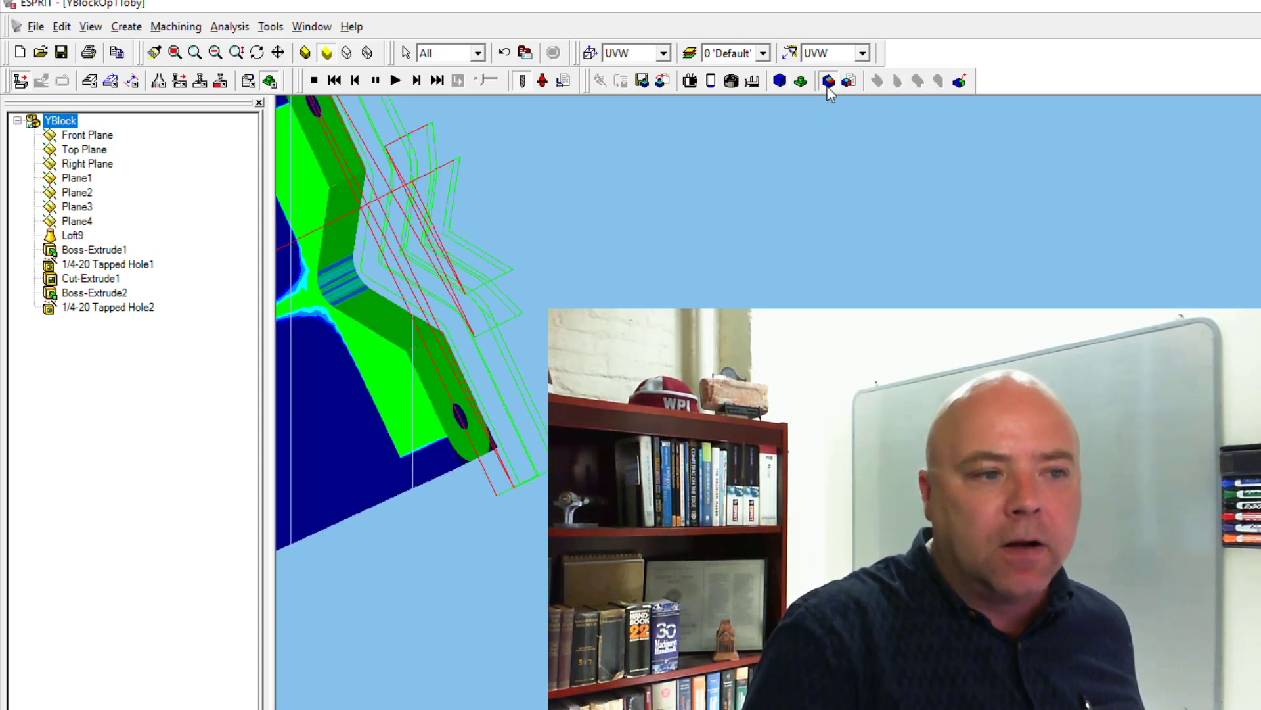
{"action": "scroll", "coordinate": [470, 254], "scroll_direction": "down", "scroll_amount": 5}
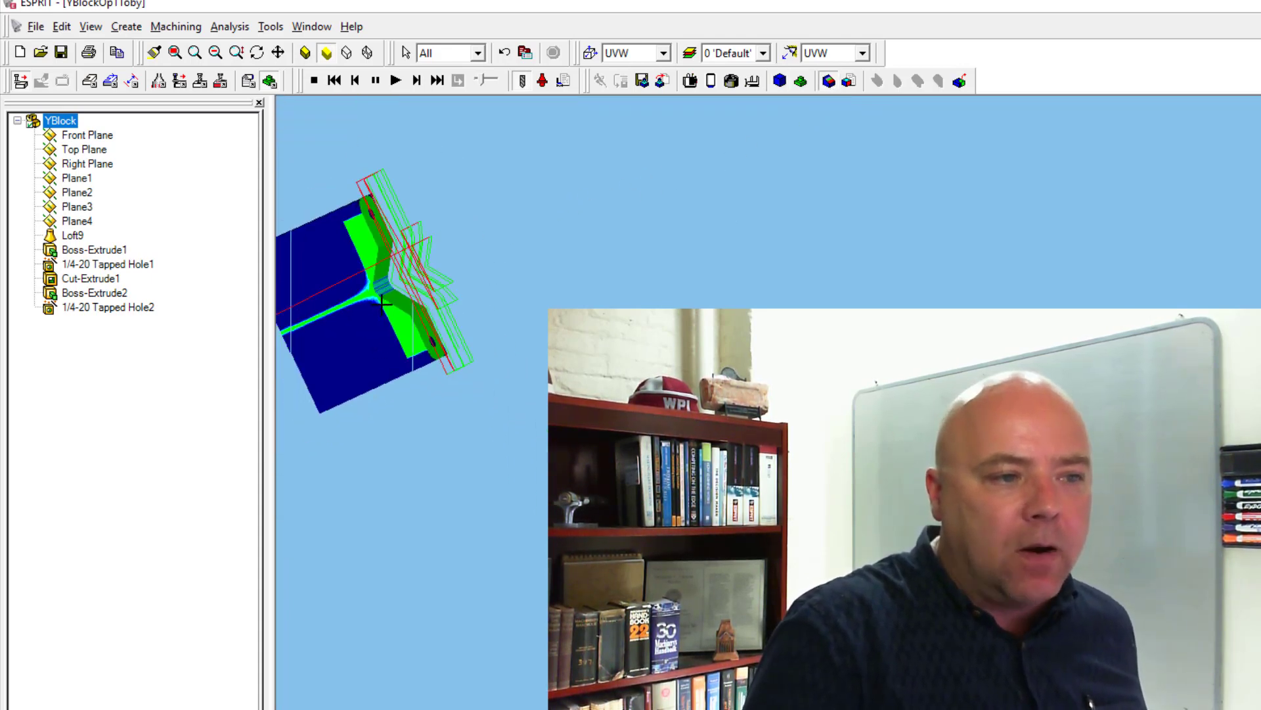
{"action": "middle_click_drag", "start_coordinate": [384, 306], "coordinate": [456, 260]}
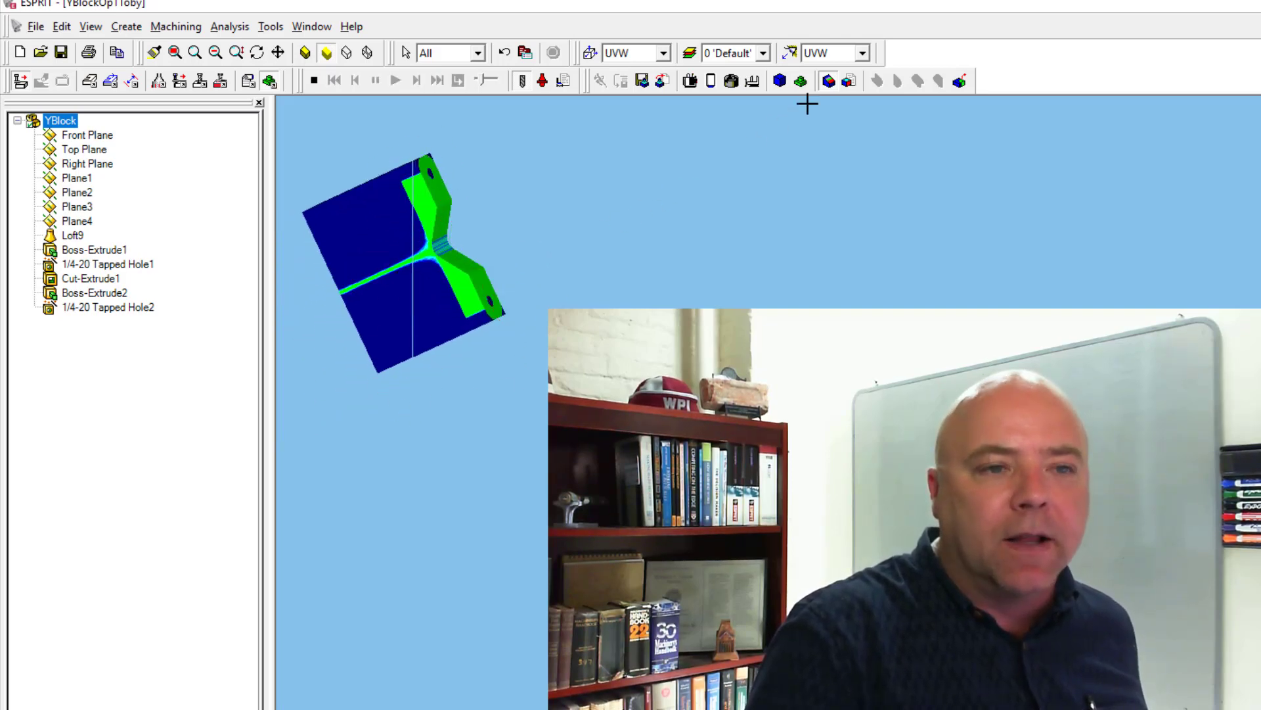
- Check the 0.0005 tolerance deviation map around the Y junction, then stop the simulation
{"action": "left_click", "coordinate": [850, 82]}
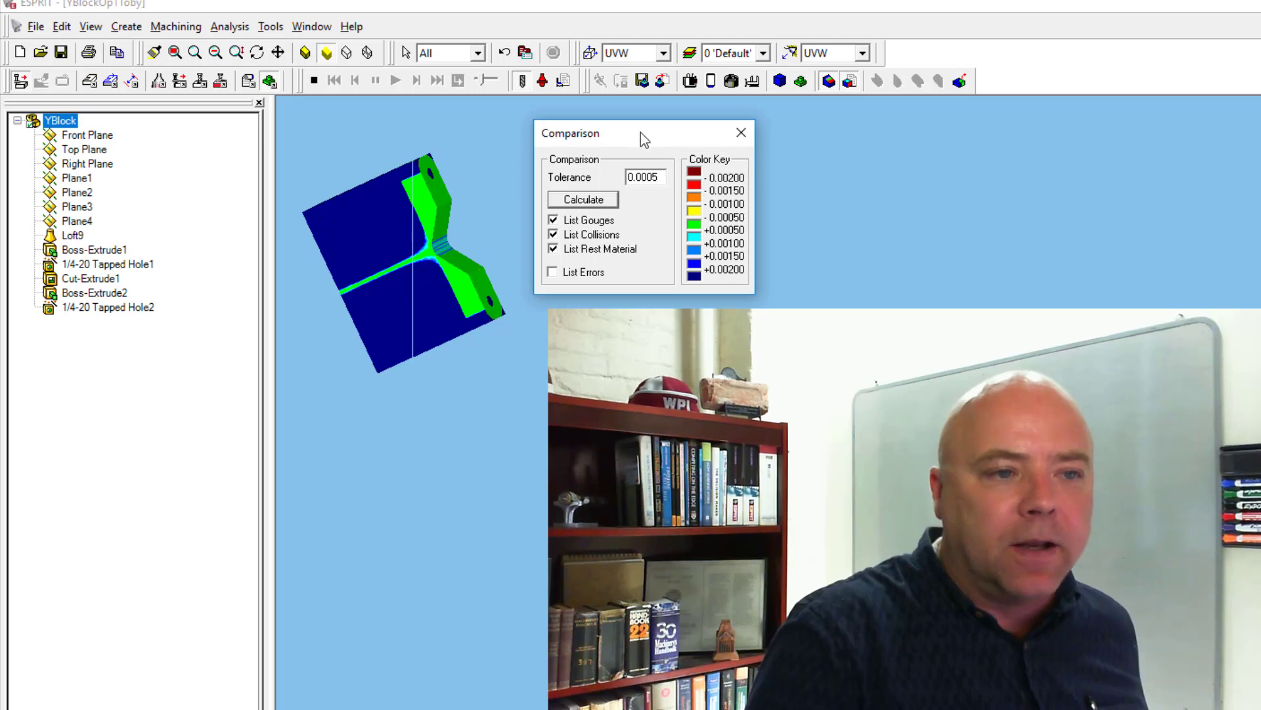
{"action": "left_click_drag", "start_coordinate": [629, 135], "coordinate": [586, 162]}
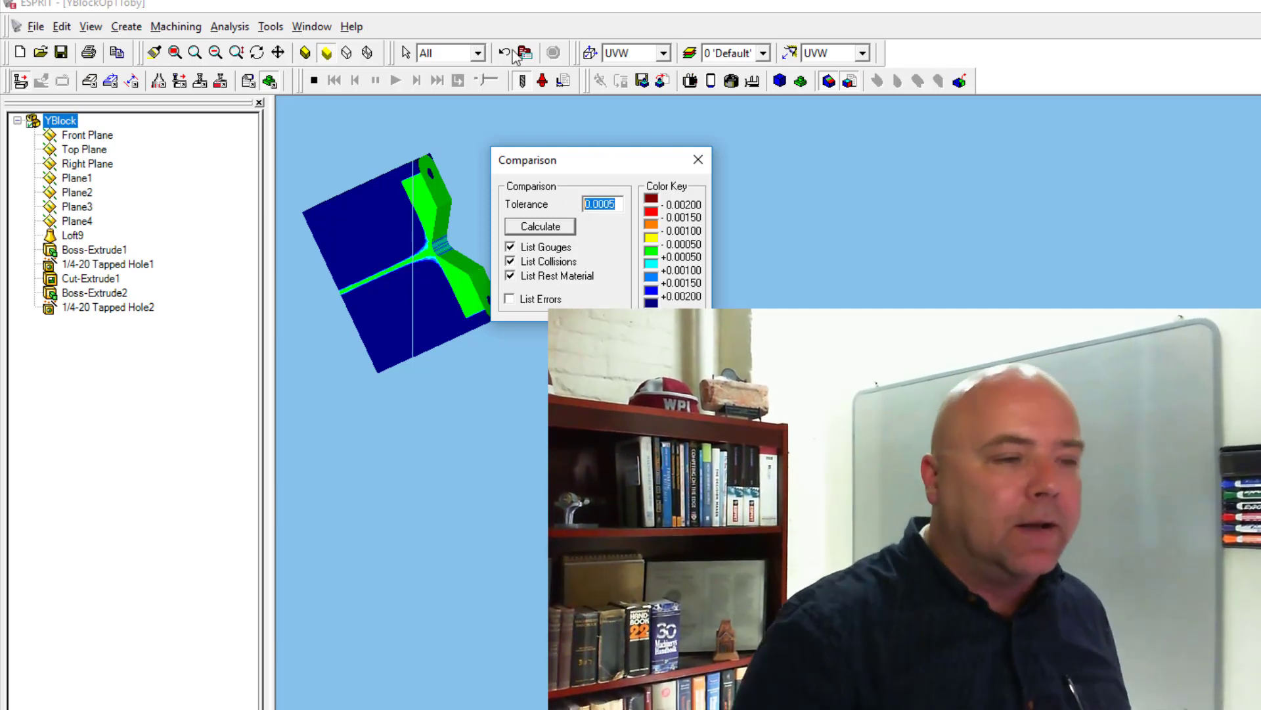
{"action": "scroll", "coordinate": [408, 193], "scroll_direction": "up", "scroll_amount": 6}
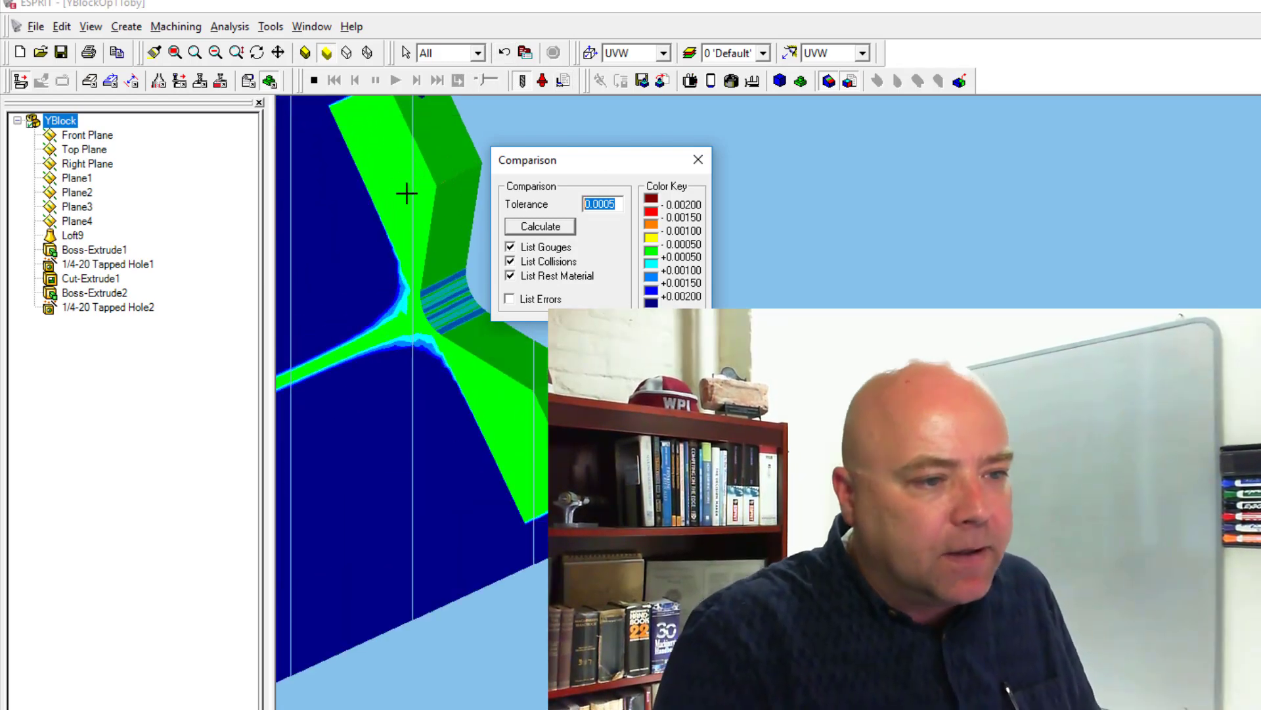
{"action": "scroll", "coordinate": [408, 200], "scroll_direction": "up", "scroll_amount": 2}
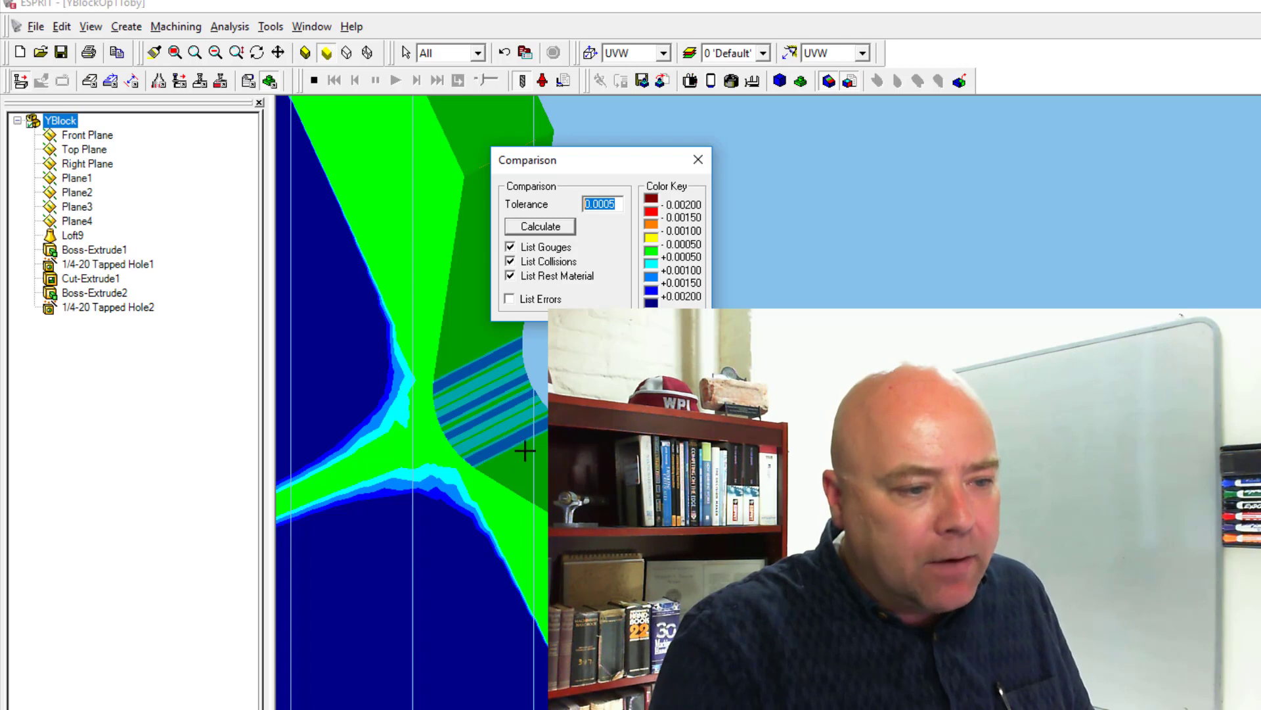
{"action": "scroll", "coordinate": [420, 424], "scroll_direction": "down", "scroll_amount": 3}
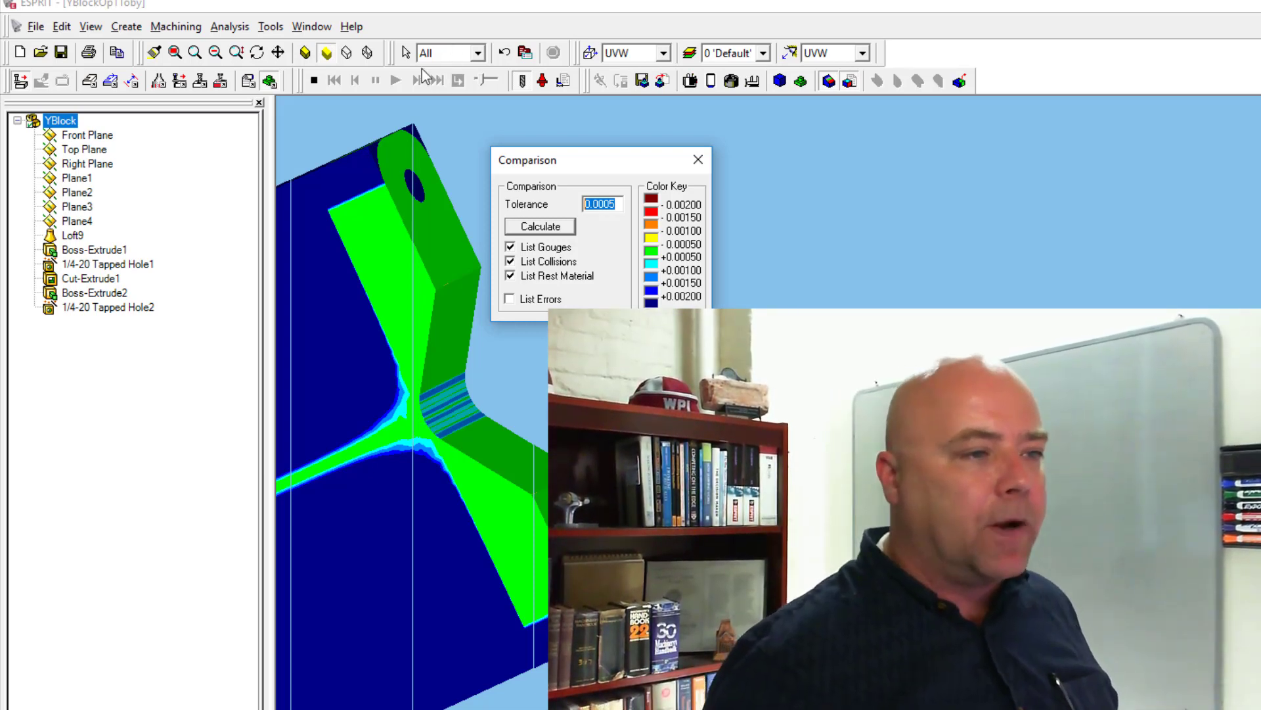
{"action": "left_click", "coordinate": [314, 80]}
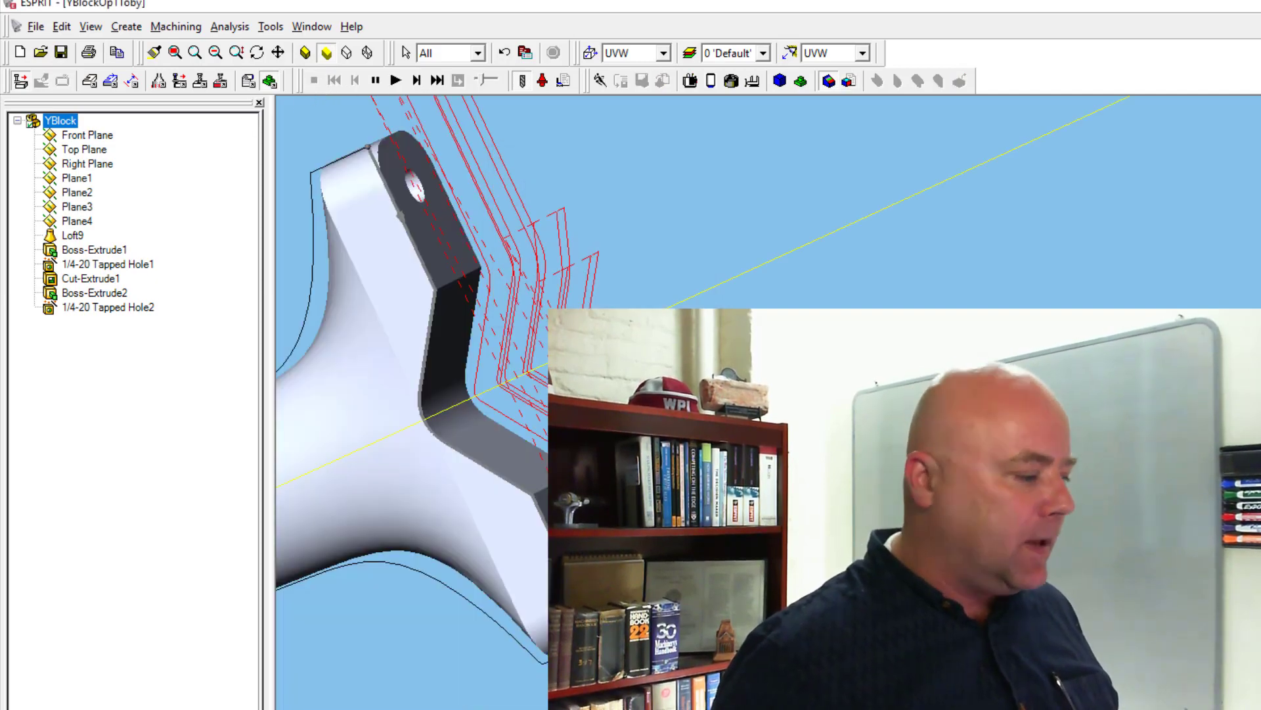